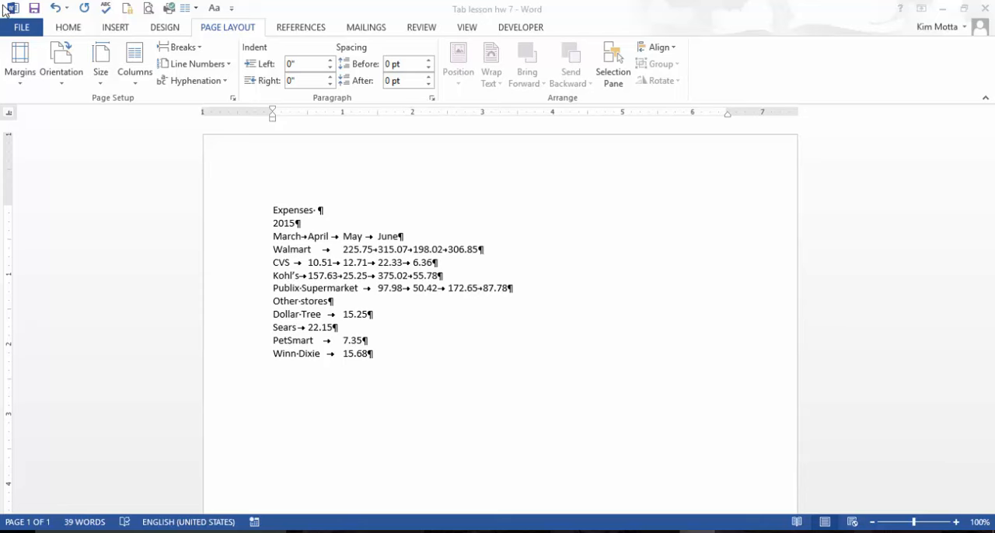
# - Set left-aligned tab stops at 2, 3, 4 and 5 inches for the line of month names
pyautogui.click(61, 31)
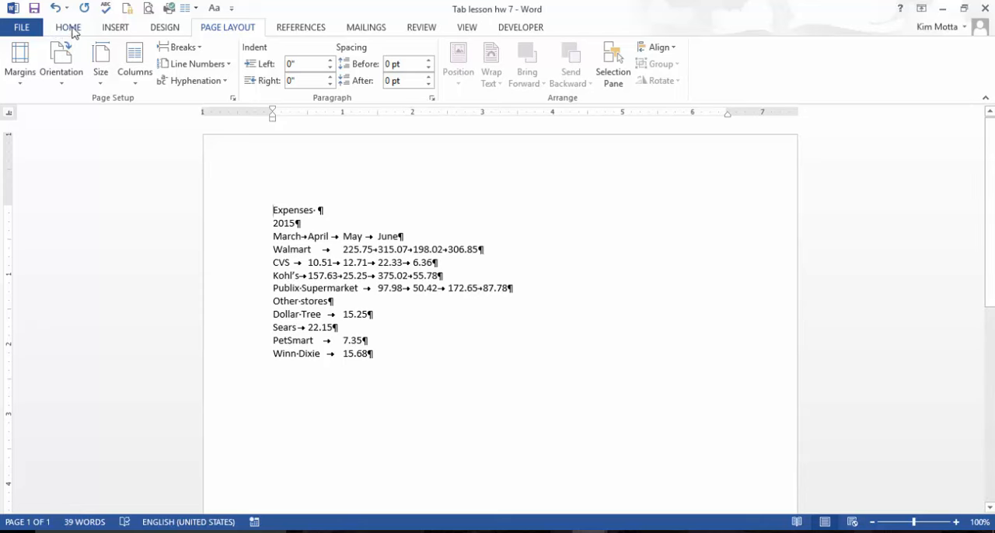
pyautogui.click(70, 30)
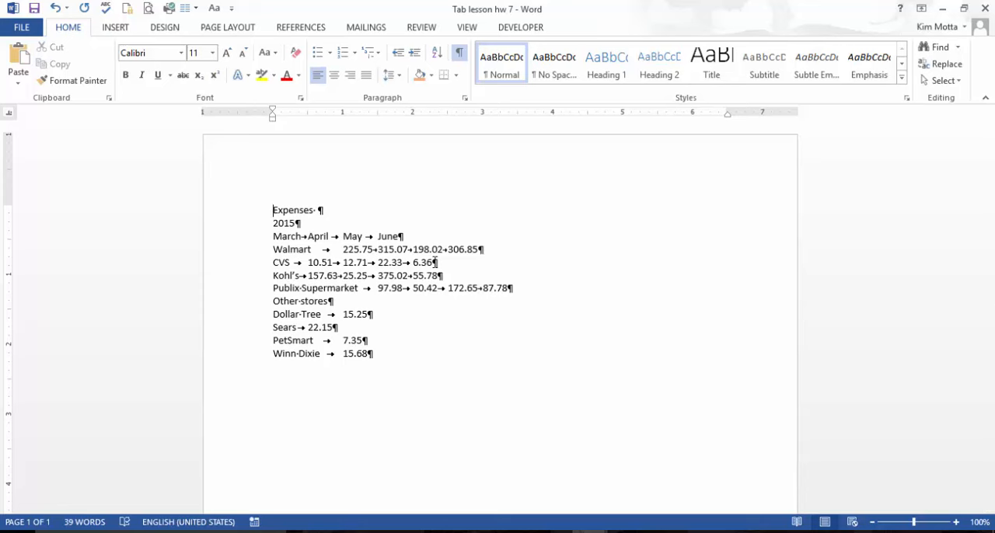
pyautogui.click(330, 237)
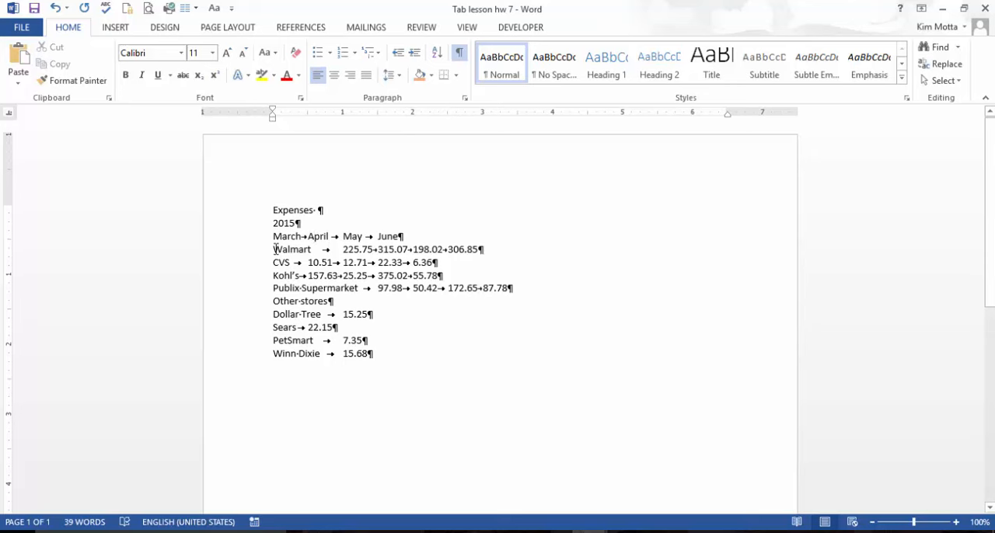
pyautogui.click(464, 98)
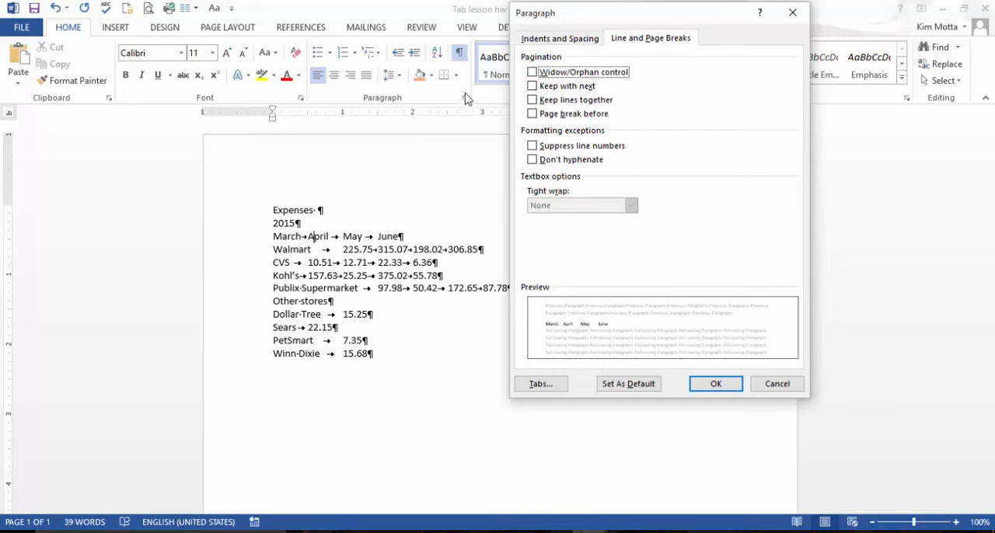
pyautogui.click(541, 384)
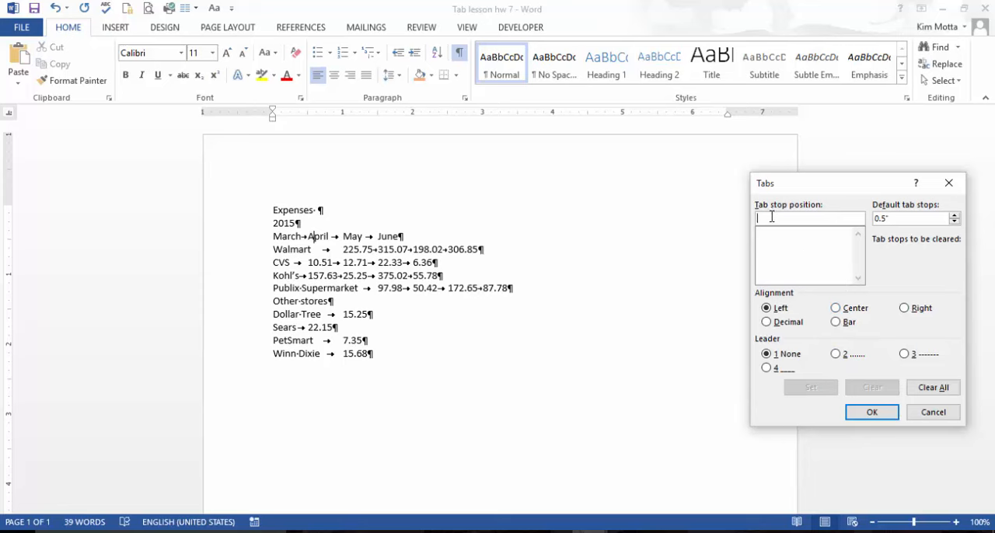
pyautogui.write('2')
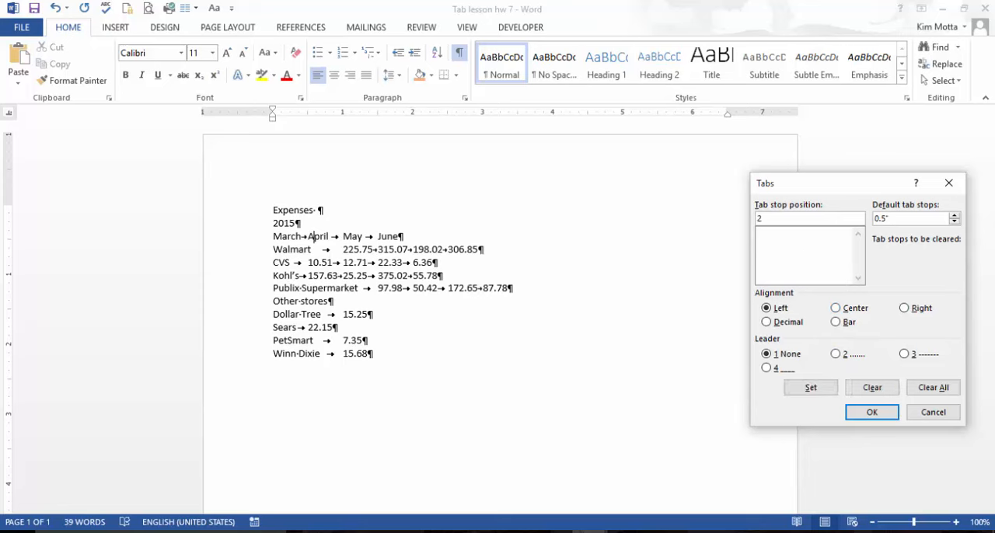
pyautogui.click(816, 389)
pyautogui.write('3')
pyautogui.click(808, 392)
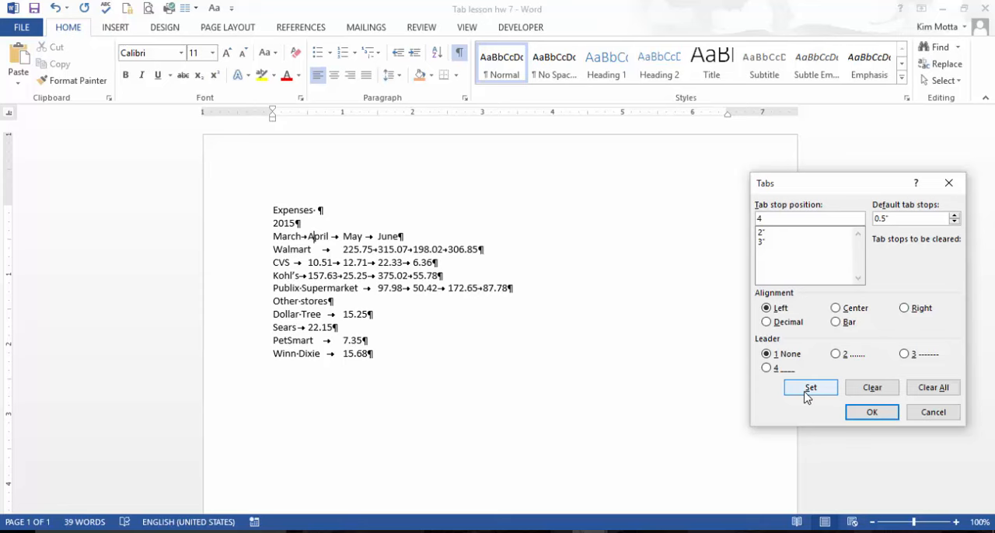
pyautogui.click(812, 391)
pyautogui.click(811, 390)
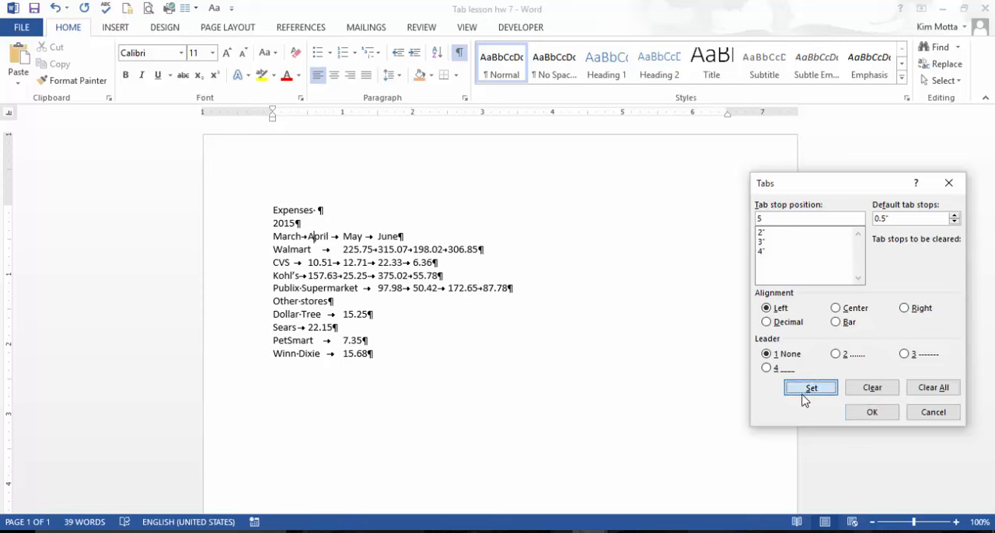
pyautogui.click(871, 412)
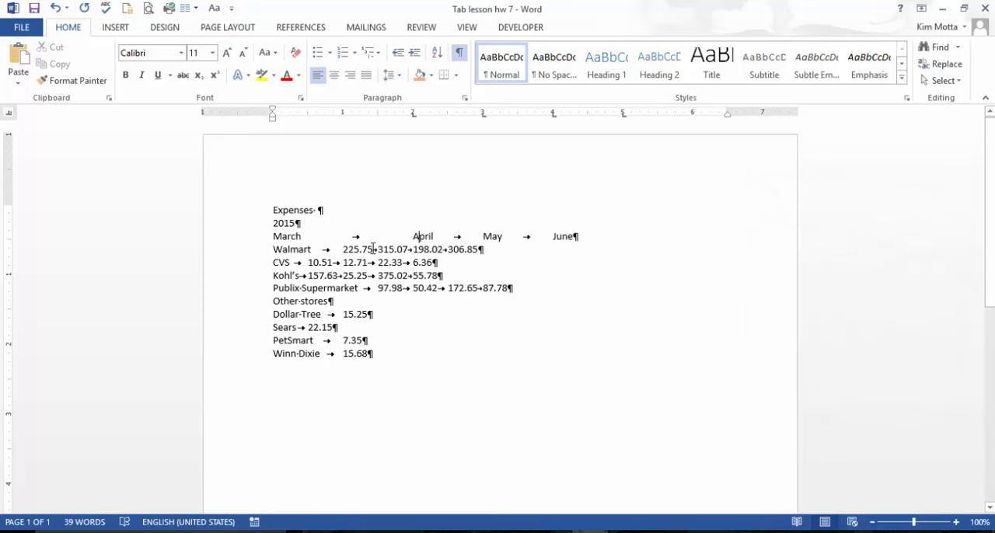
# - Insert a tab before March so the month headings start at the first tab stop
pyautogui.click(273, 237)
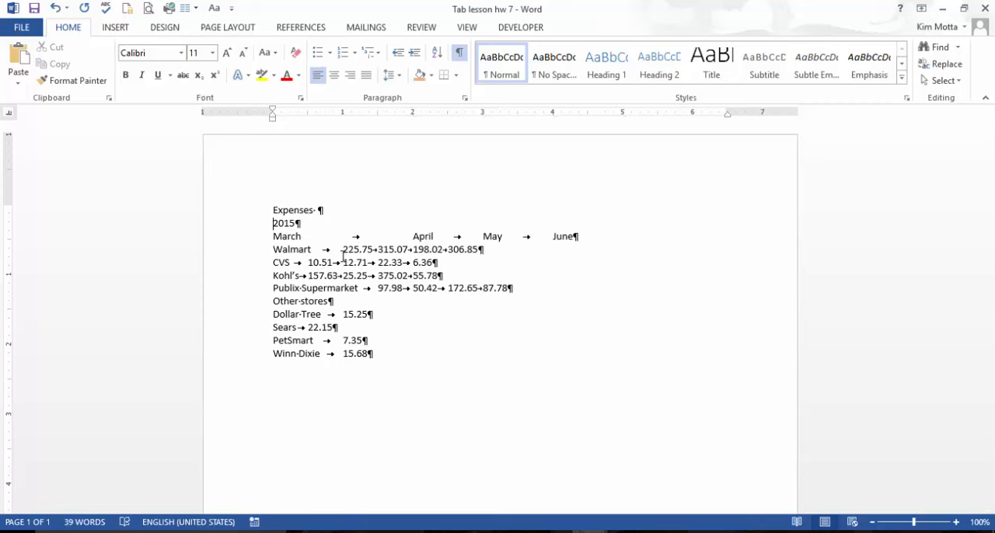
pyautogui.press('Tab')
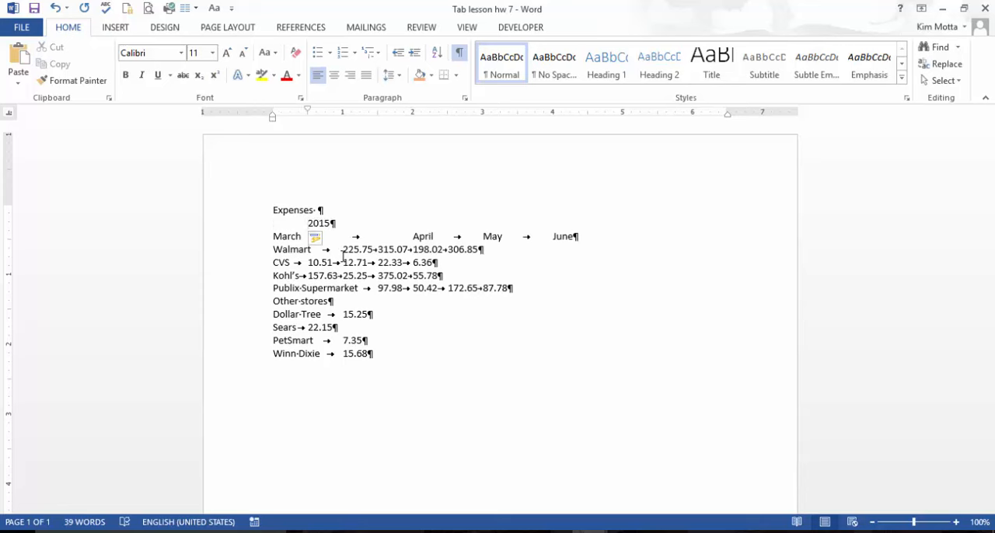
pyautogui.press('BackSpace')
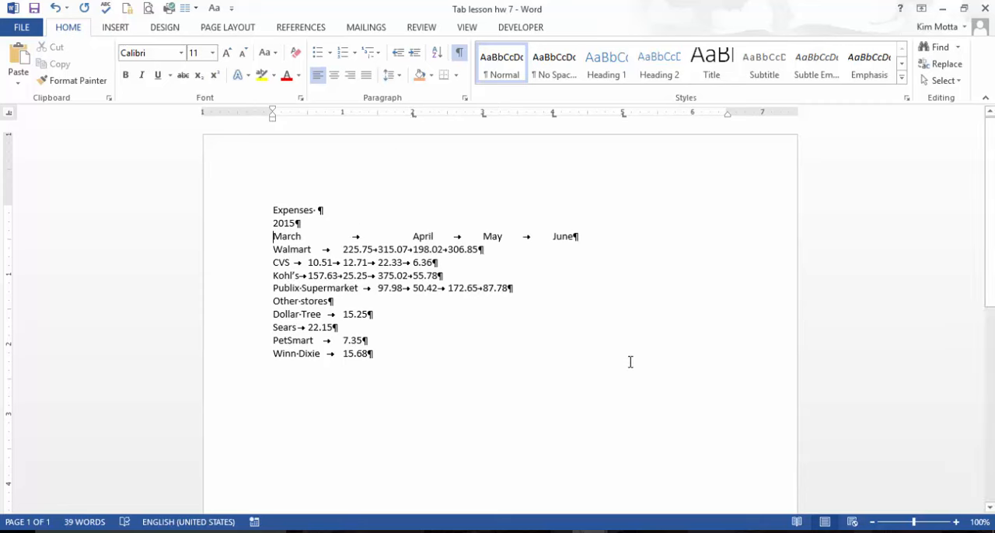
pyautogui.press('Tab')
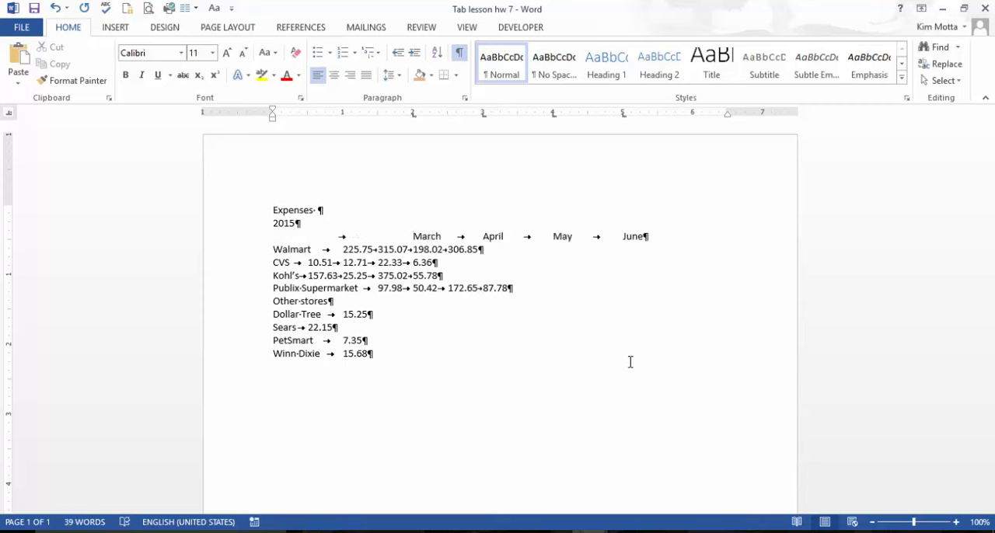
# - Set left-aligned tab stops at 2, 3, 4 and 5 inches for the Walmart line
pyautogui.click(355, 248)
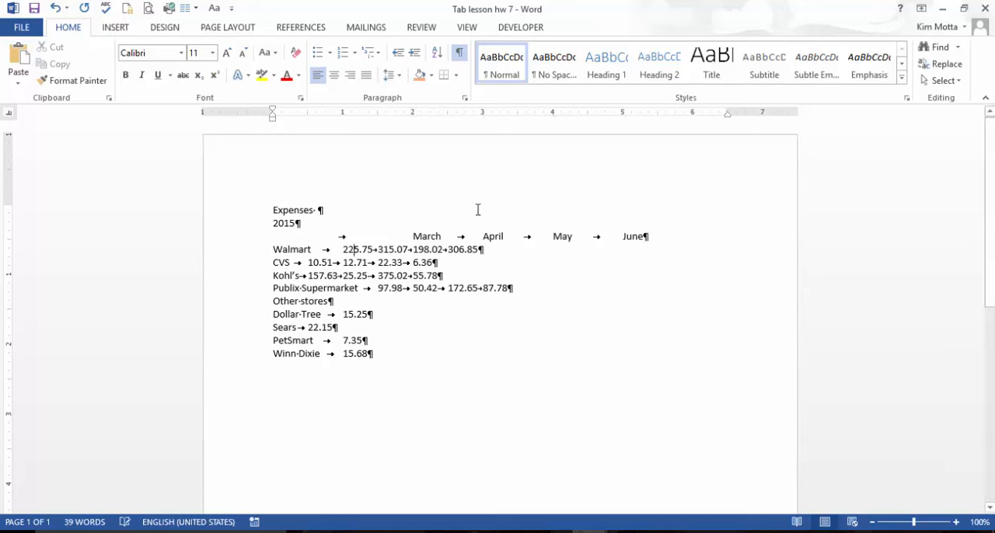
pyautogui.click(465, 98)
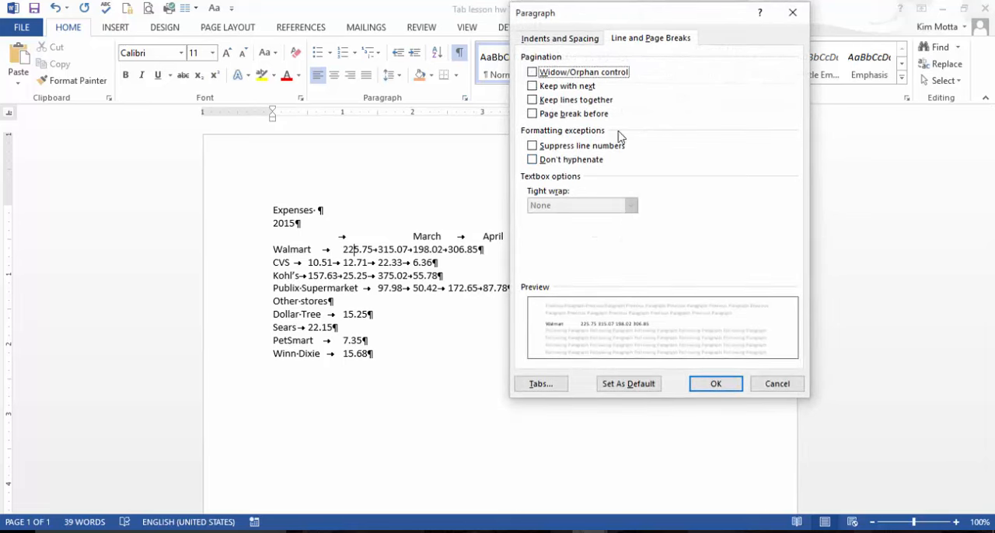
pyautogui.click(542, 384)
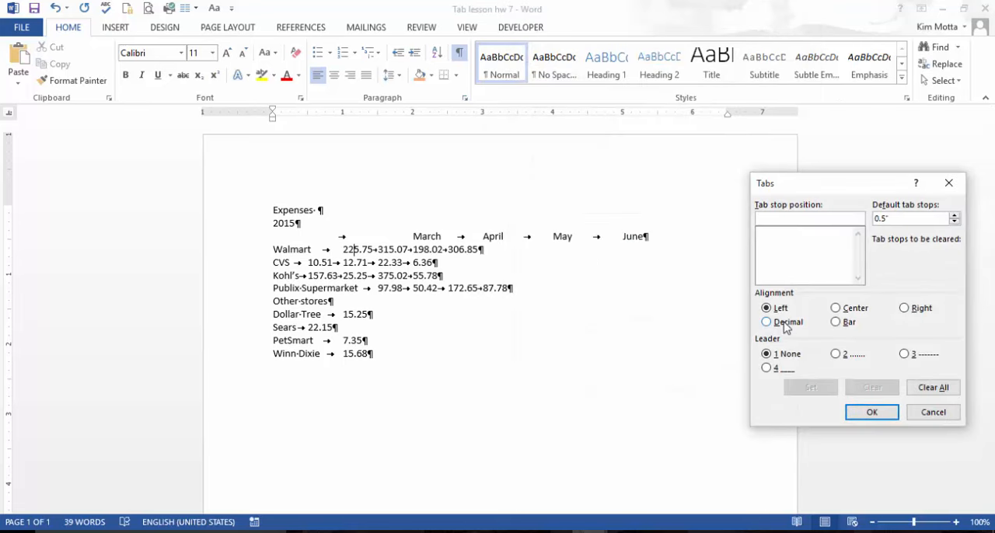
pyautogui.write('2')
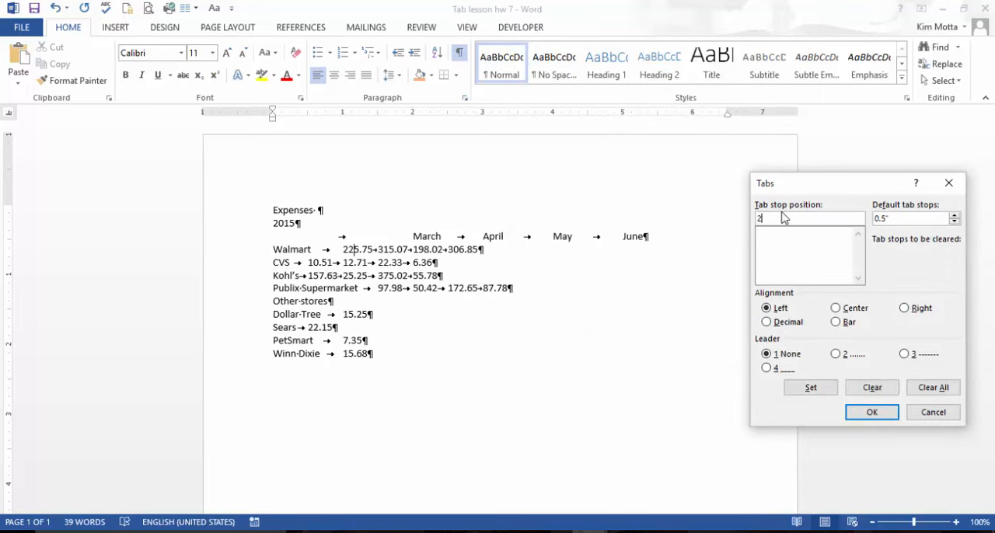
pyautogui.click(810, 387)
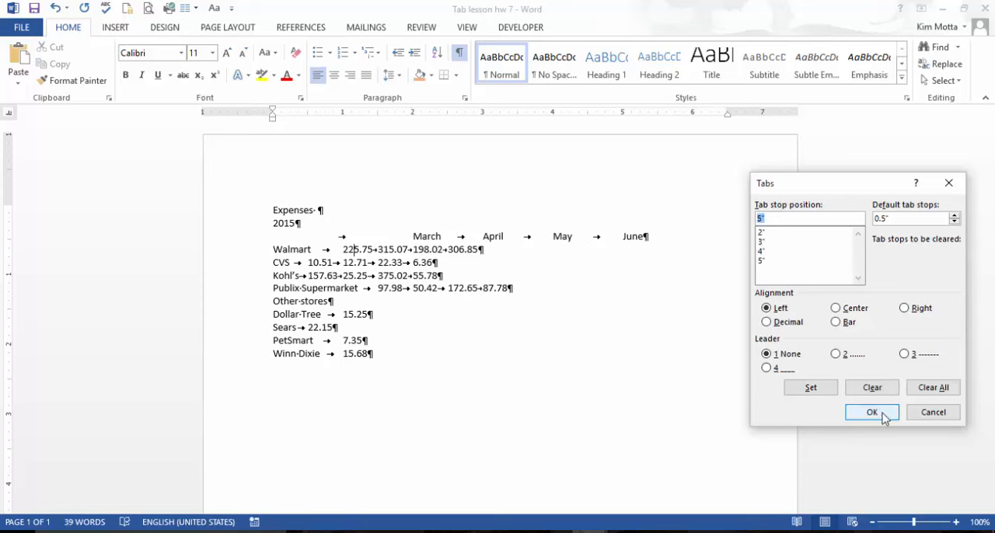
pyautogui.click(884, 417)
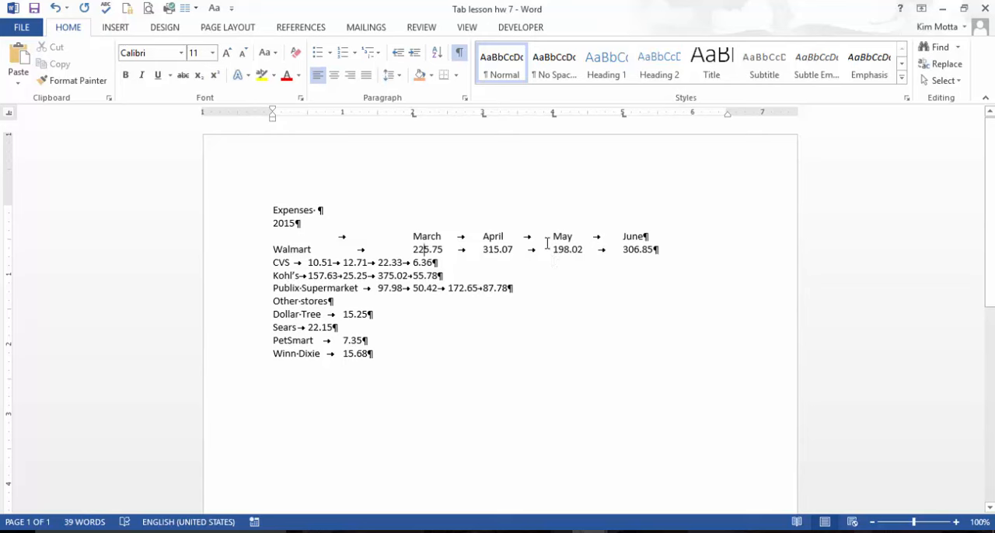
# - Set centered tab stops at 2, 3, 4 and 5 inches for the CVS line
pyautogui.click(451, 289)
pyautogui.click(464, 98)
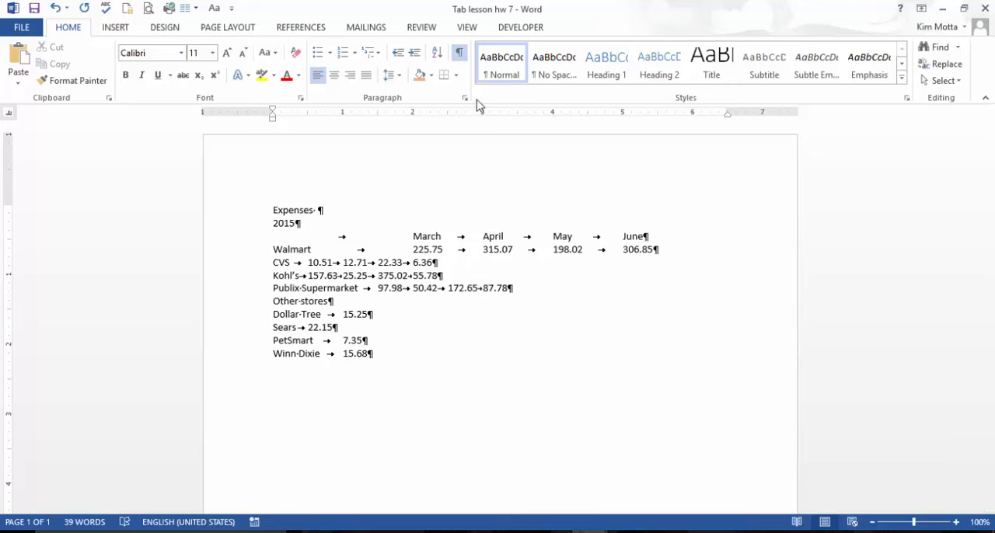
pyautogui.click(537, 384)
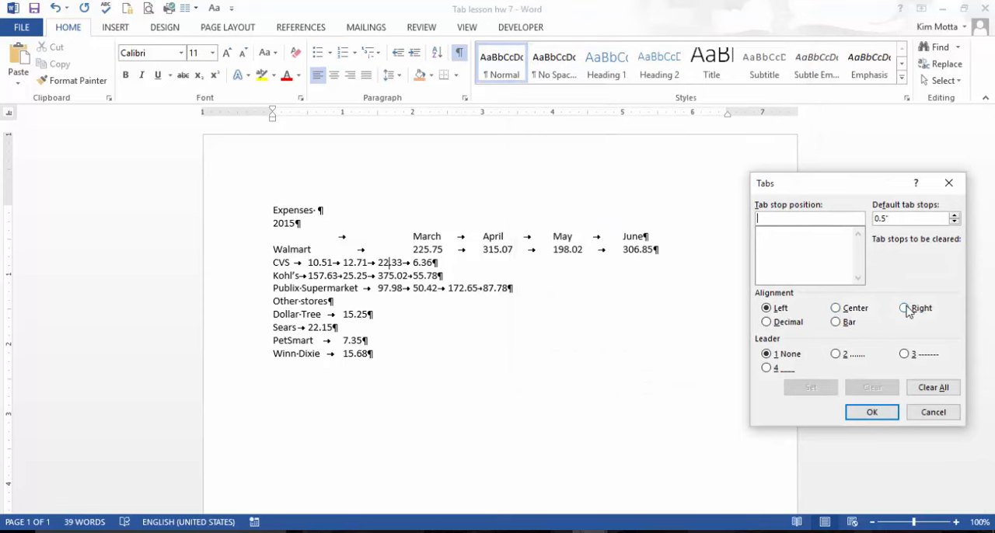
pyautogui.click(836, 307)
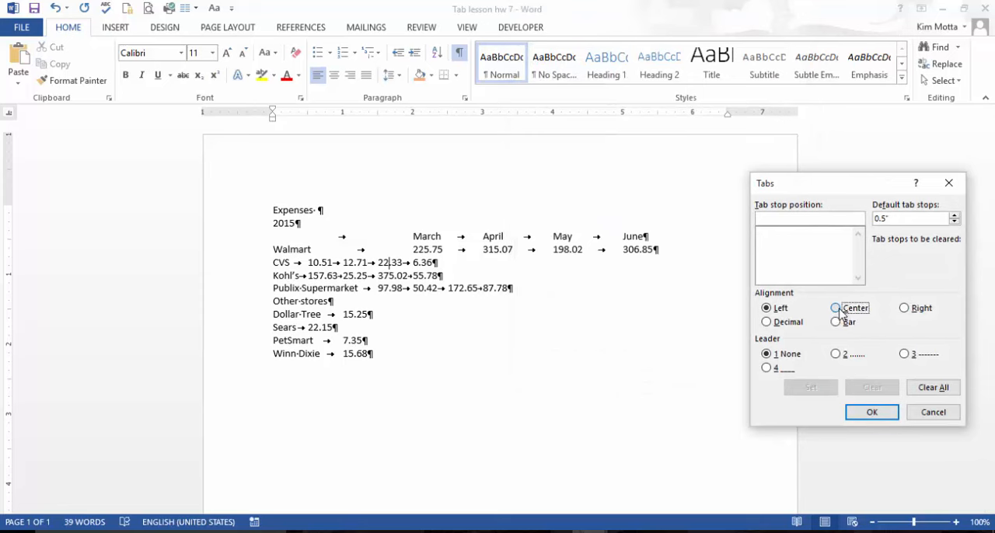
pyautogui.click(771, 216)
pyautogui.write('2')
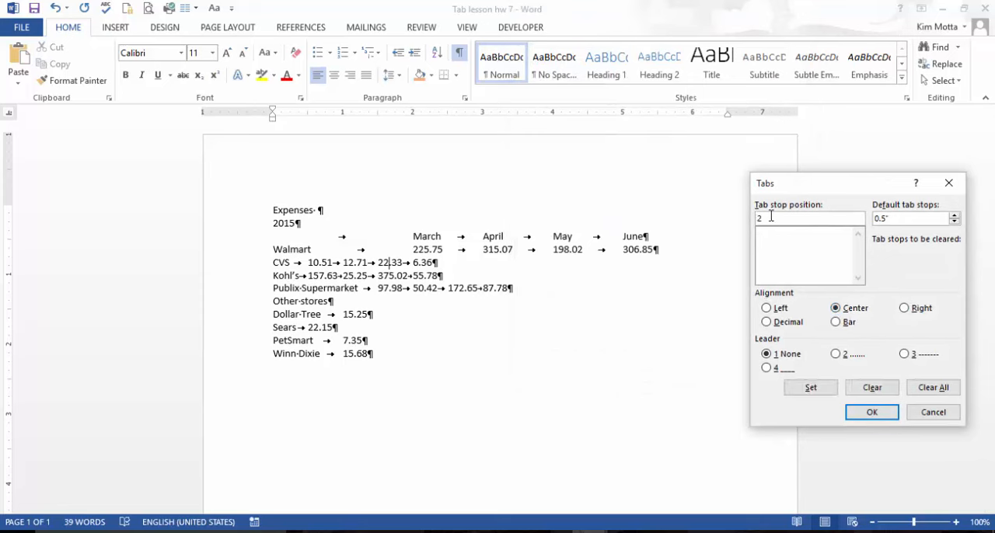
pyautogui.click(824, 388)
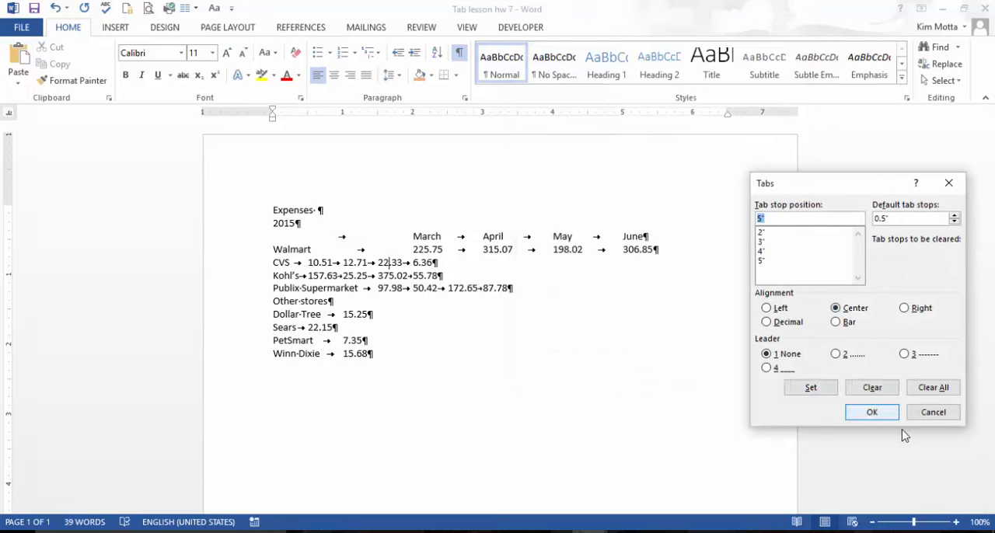
pyautogui.click(872, 412)
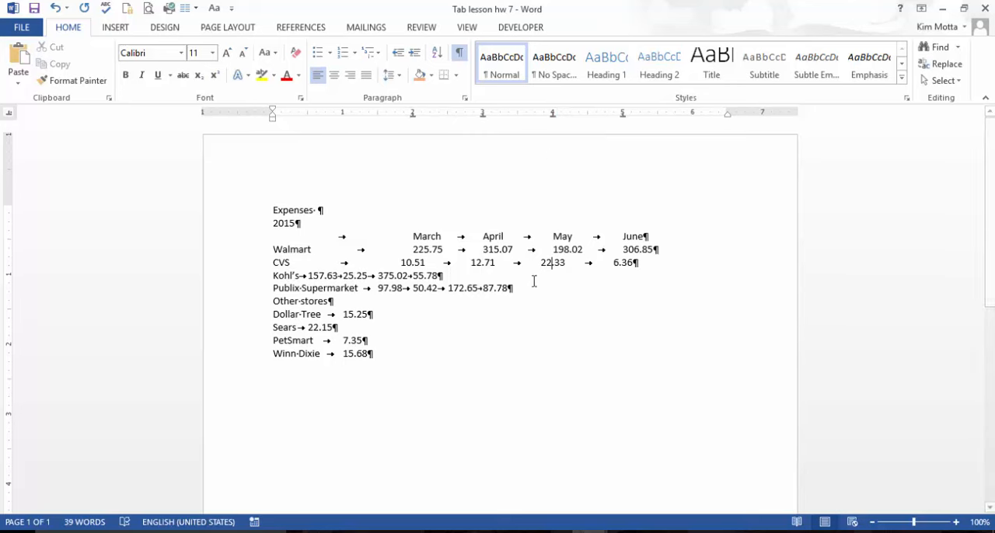
# - Set right-aligned tab stops at 2, 3, 4 and 5 inches for the Kohl's line
pyautogui.click(395, 276)
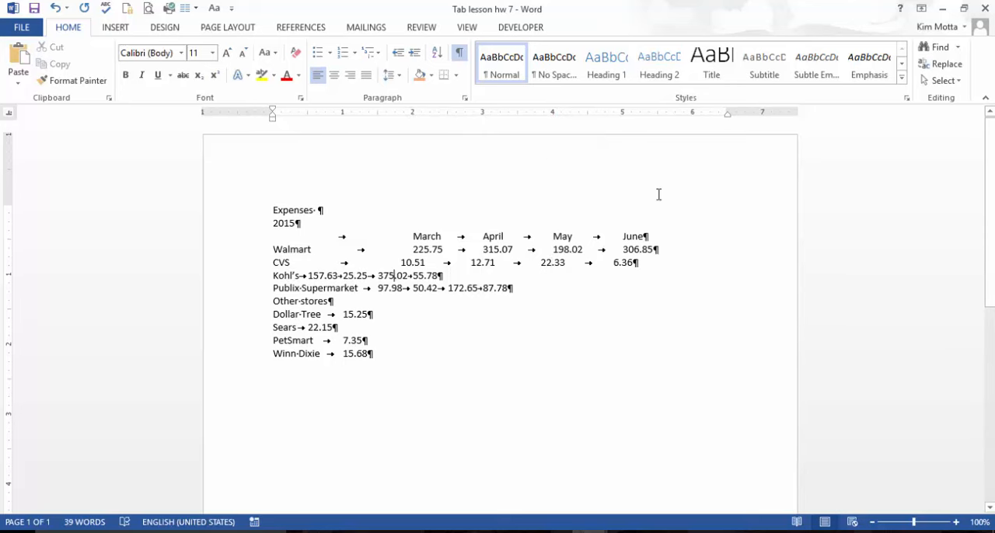
pyautogui.click(466, 100)
pyautogui.click(540, 384)
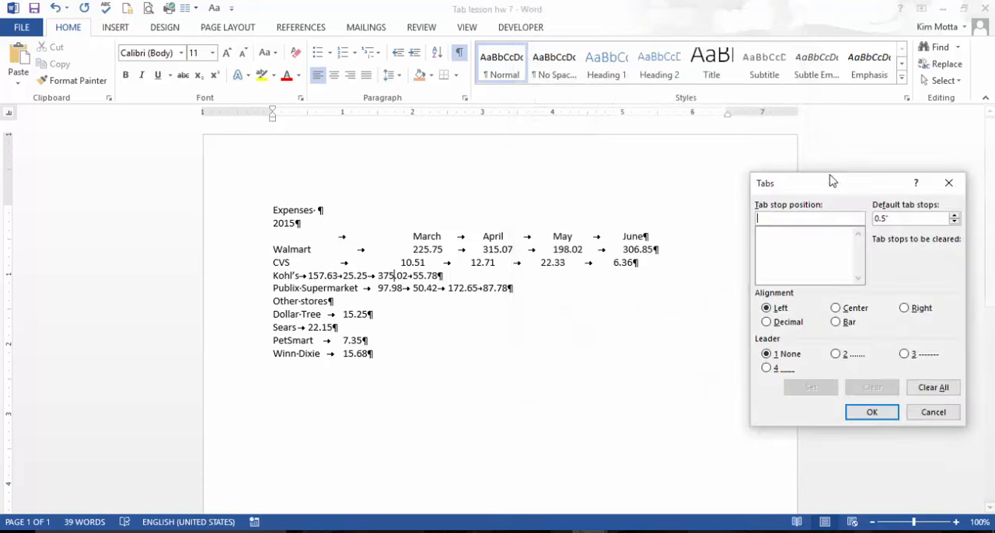
pyautogui.click(905, 308)
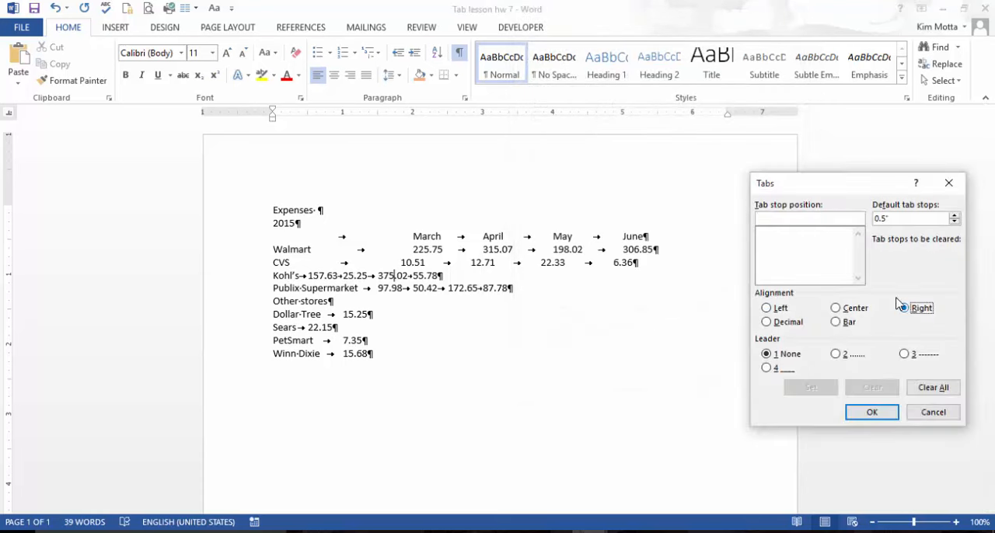
pyautogui.click(781, 216)
pyautogui.write('2')
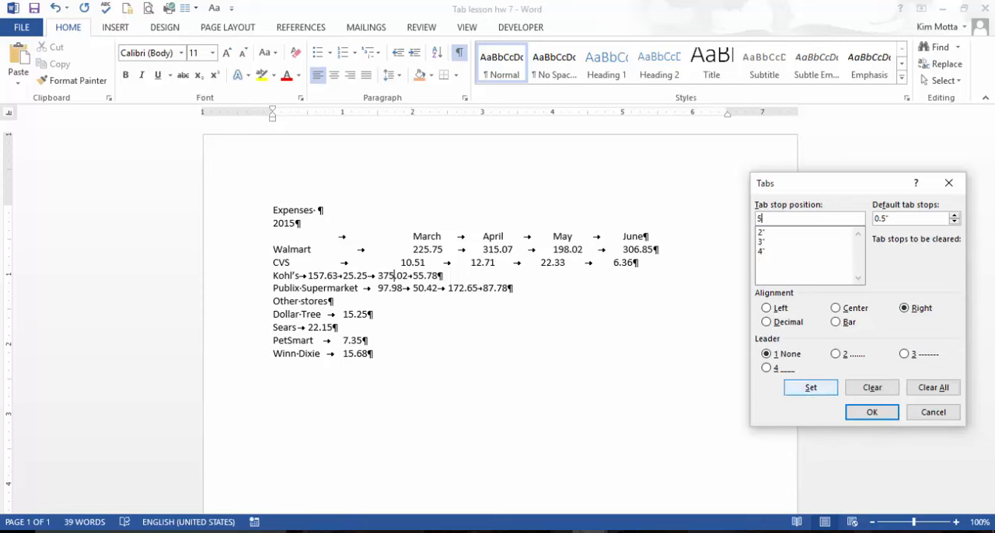
pyautogui.click(809, 388)
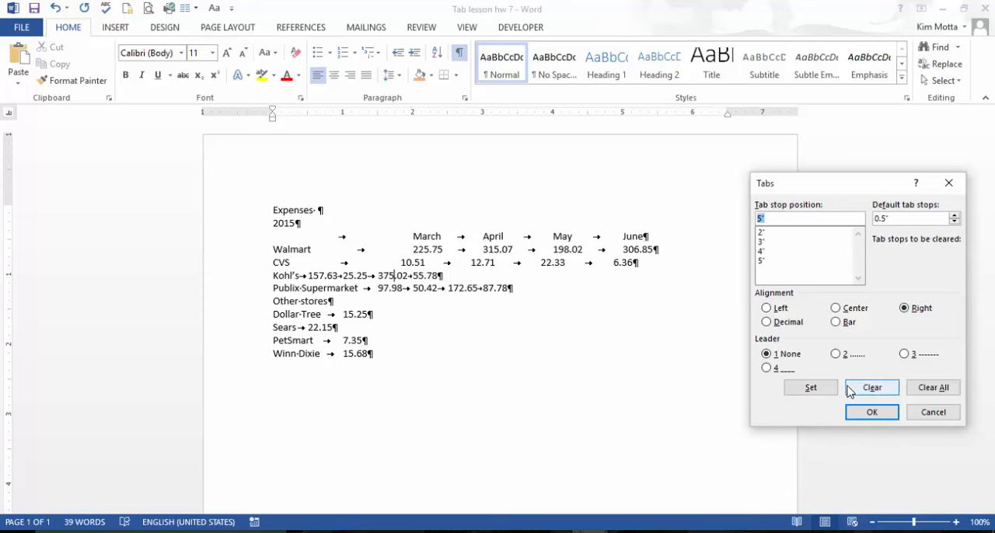
pyautogui.click(881, 413)
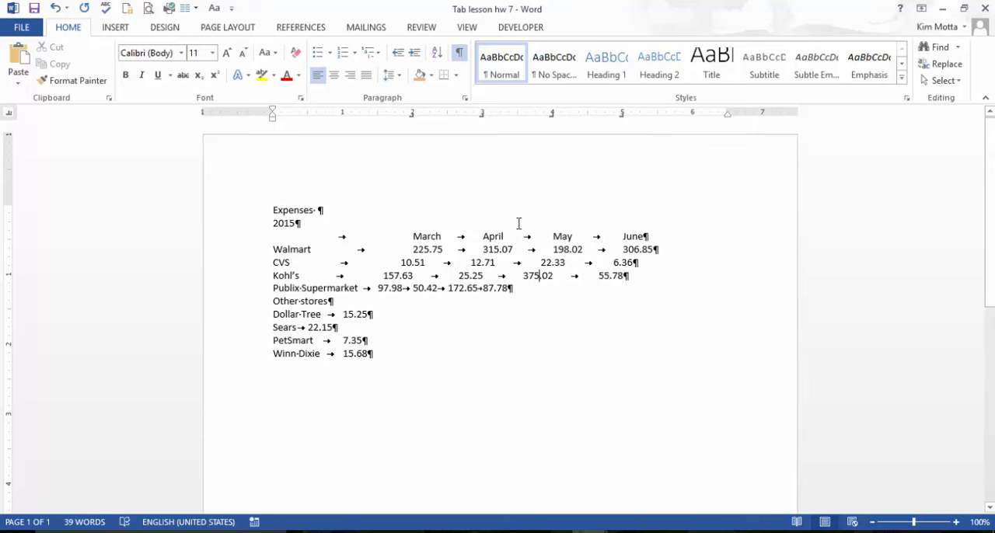
# - Select the four lines from Walmart to Publix Supermarket and clear all their tab stops
pyautogui.click(498, 288)
pyautogui.moveTo(276, 245); pyautogui.dragTo(524, 299)
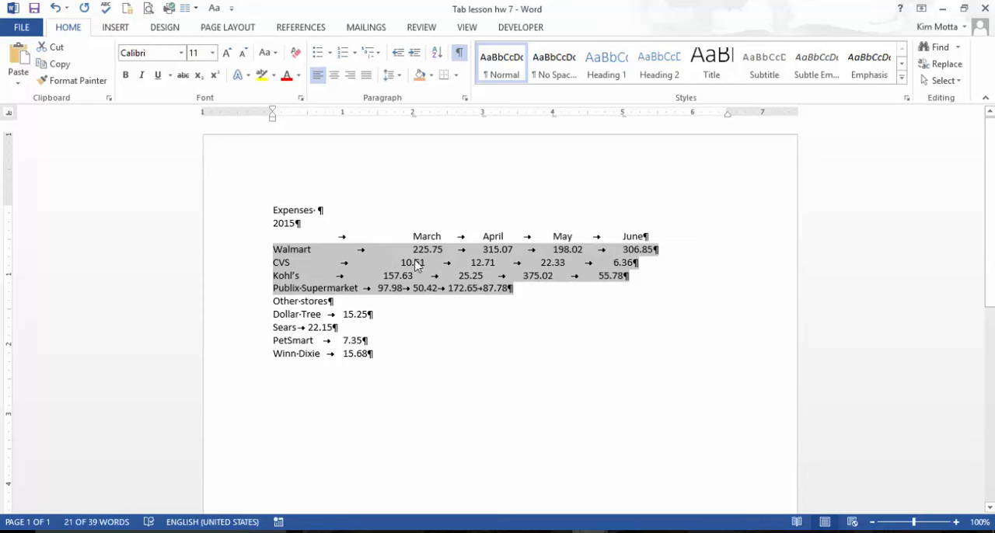
pyautogui.click(465, 98)
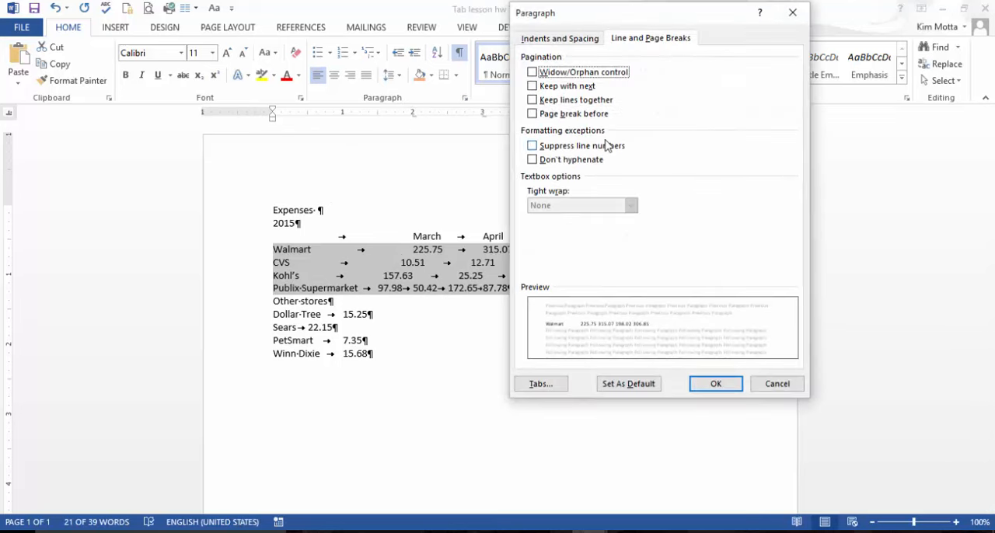
pyautogui.click(540, 383)
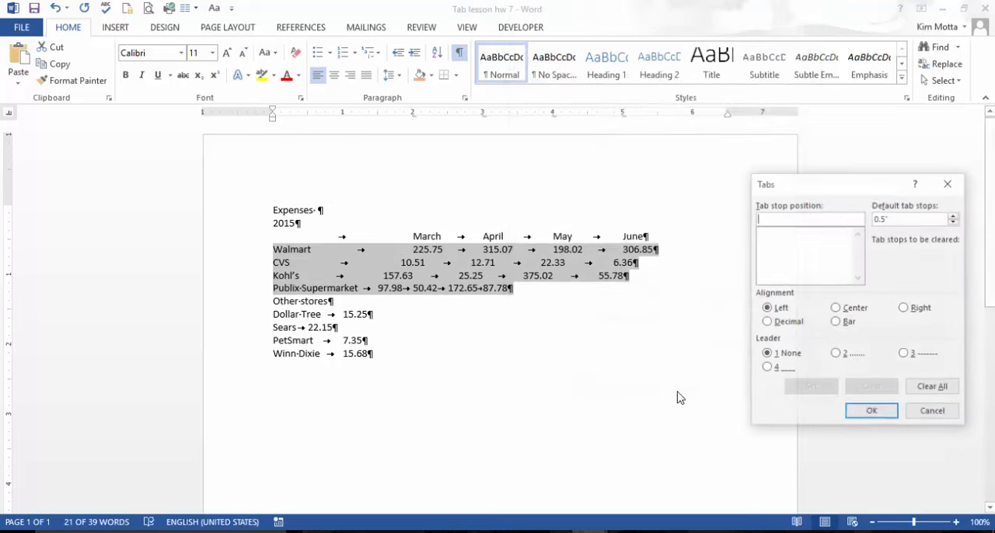
pyautogui.click(935, 386)
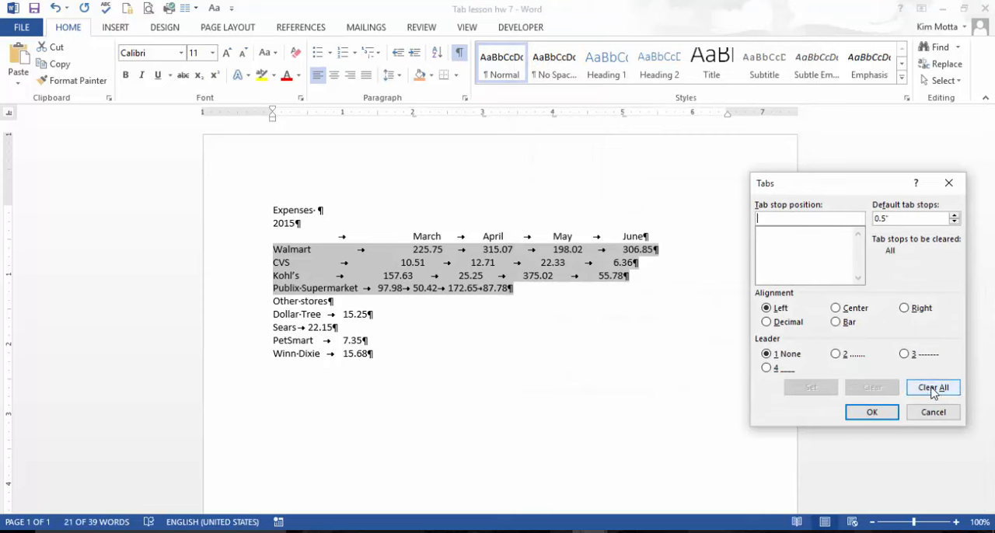
pyautogui.click(871, 412)
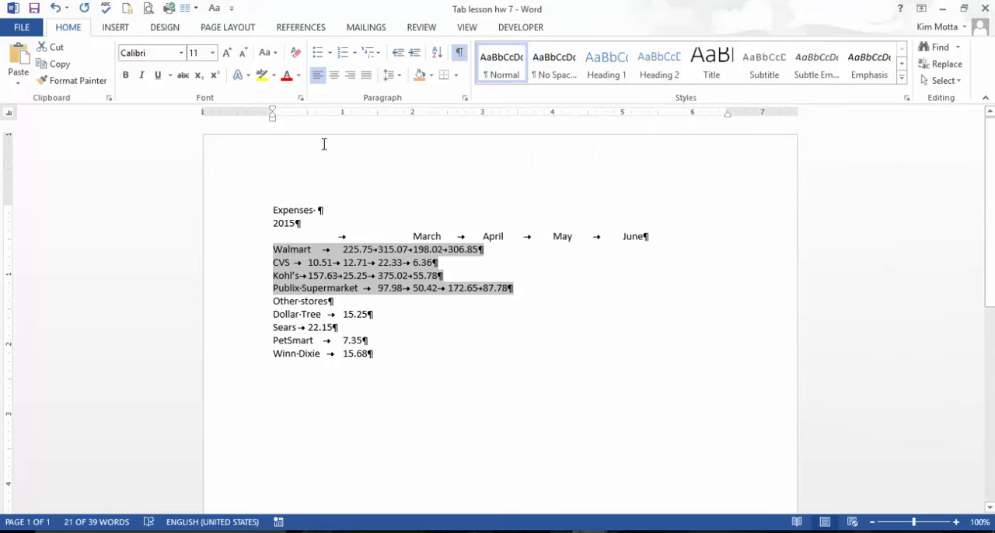
pyautogui.click(343, 114)
pyautogui.click(413, 113)
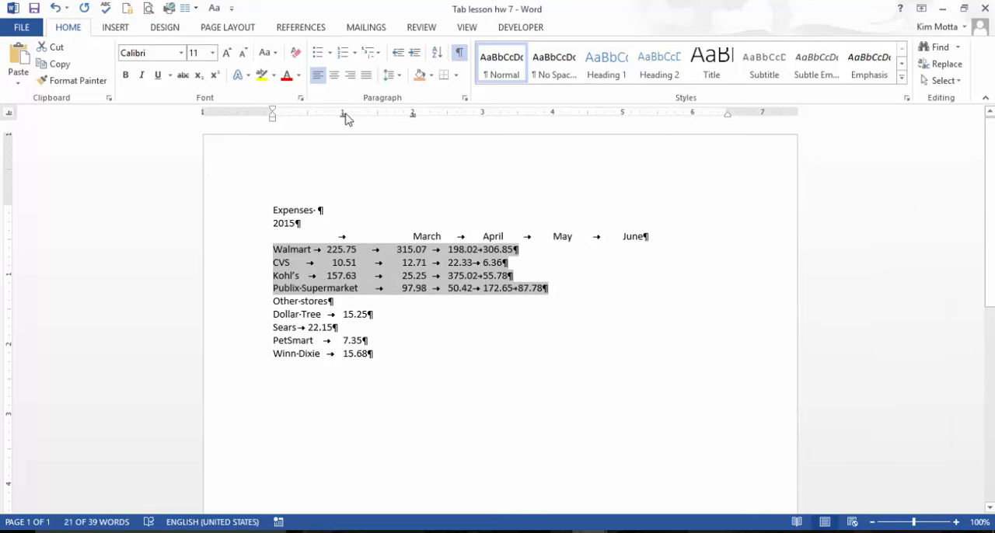
pyautogui.moveTo(344, 115); pyautogui.dragTo(348, 134)
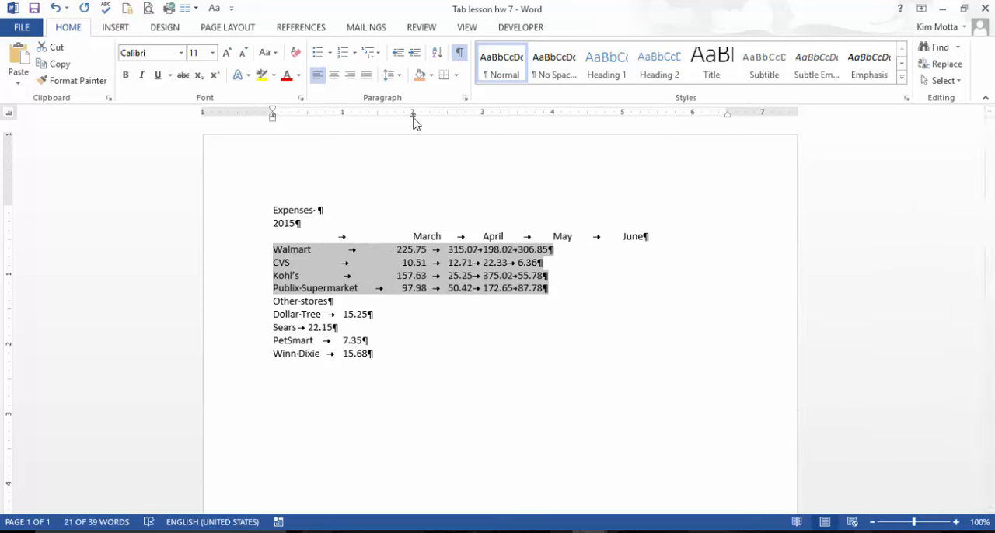
pyautogui.moveTo(413, 116); pyautogui.dragTo(249, 122)
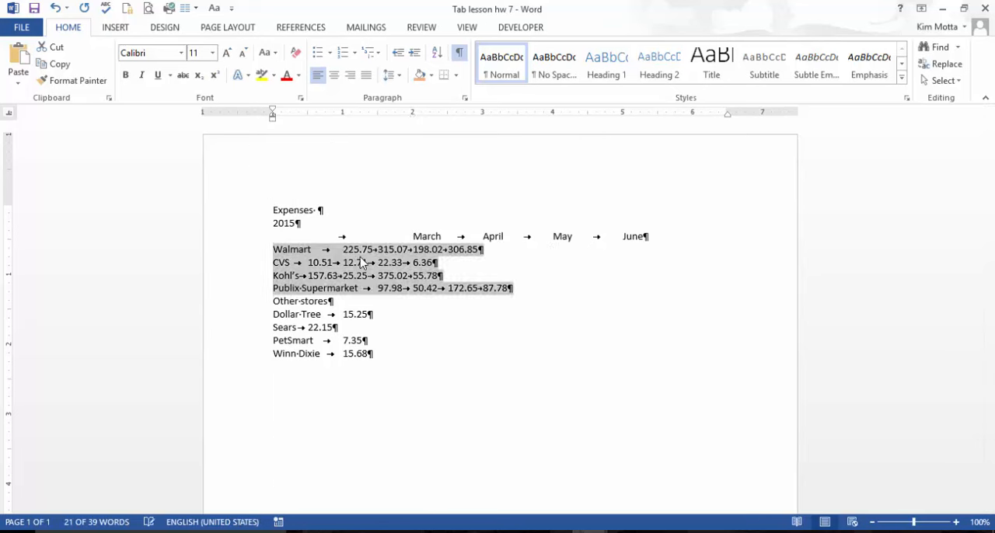
# - Set decimal tab stops at 2, 3, 4 and 5 inches for the four selected store lines
pyautogui.click(8, 113)
pyautogui.click(8, 114)
pyautogui.click(9, 114)
pyautogui.click(7, 114)
pyautogui.click(10, 117)
pyautogui.click(10, 114)
pyautogui.click(413, 115)
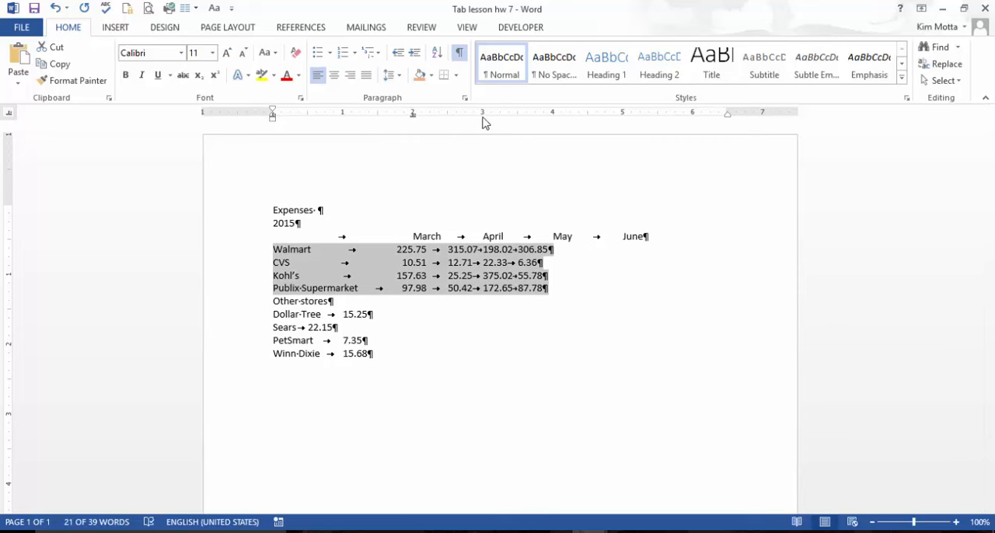
pyautogui.click(482, 114)
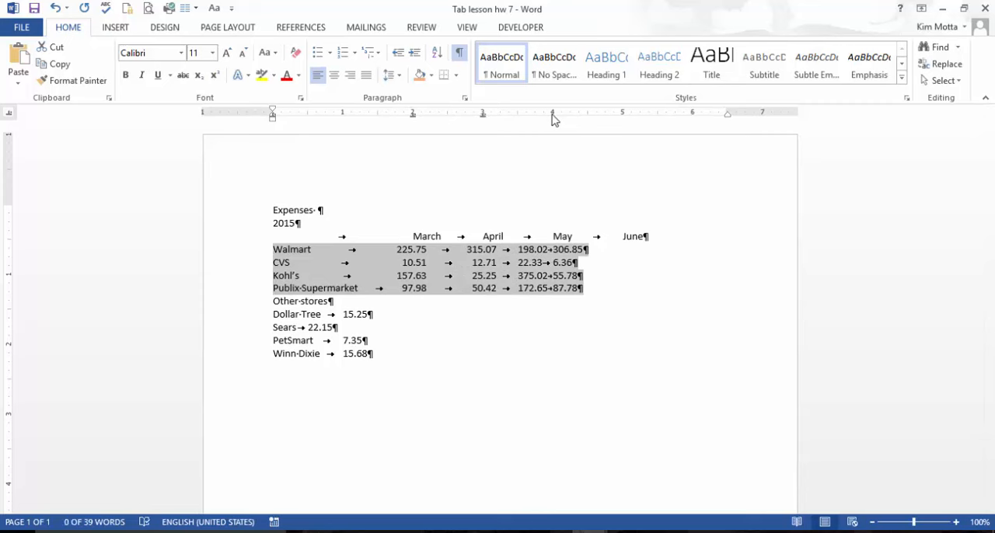
pyautogui.click(552, 114)
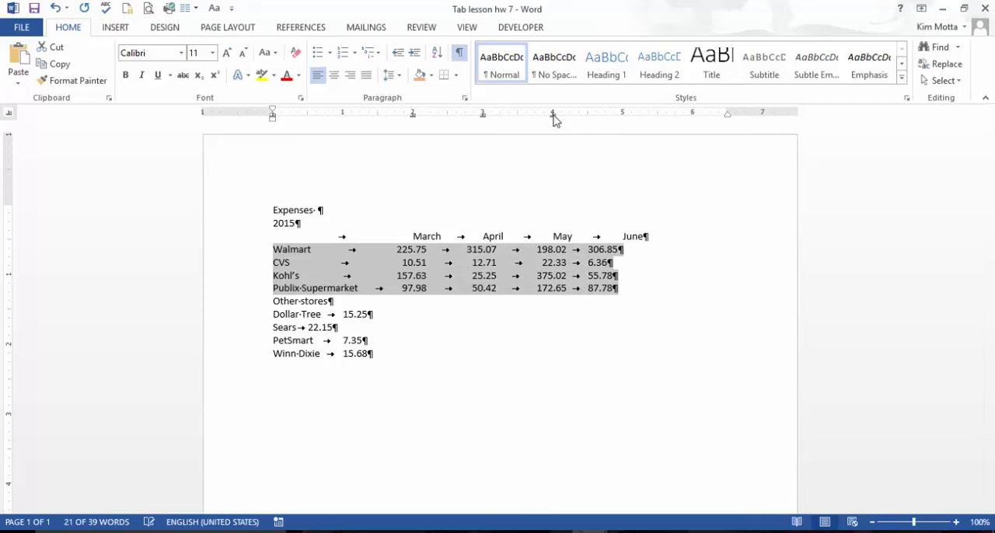
pyautogui.click(621, 114)
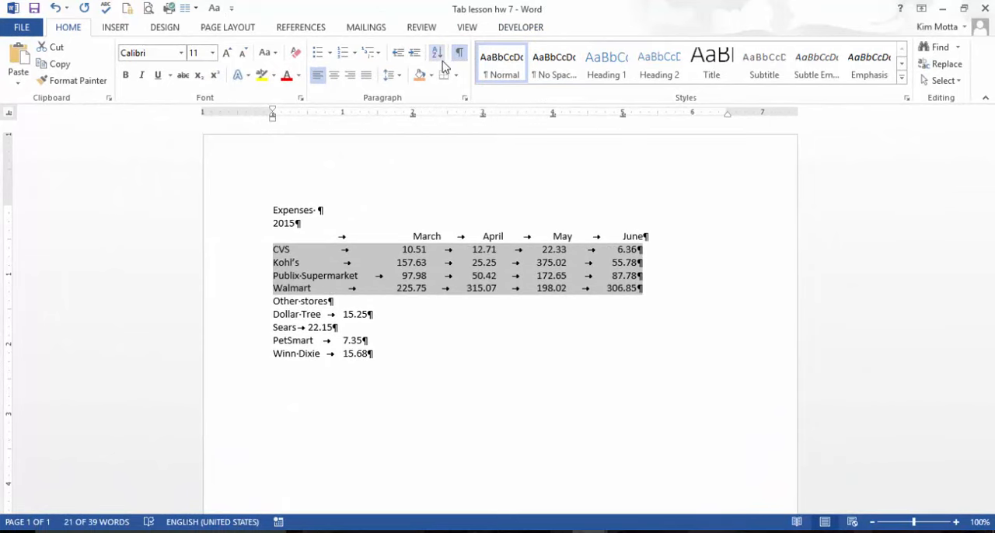
# - Sort the four store lines by paragraph text in ascending order and re-sort them in descending order
pyautogui.click(439, 53)
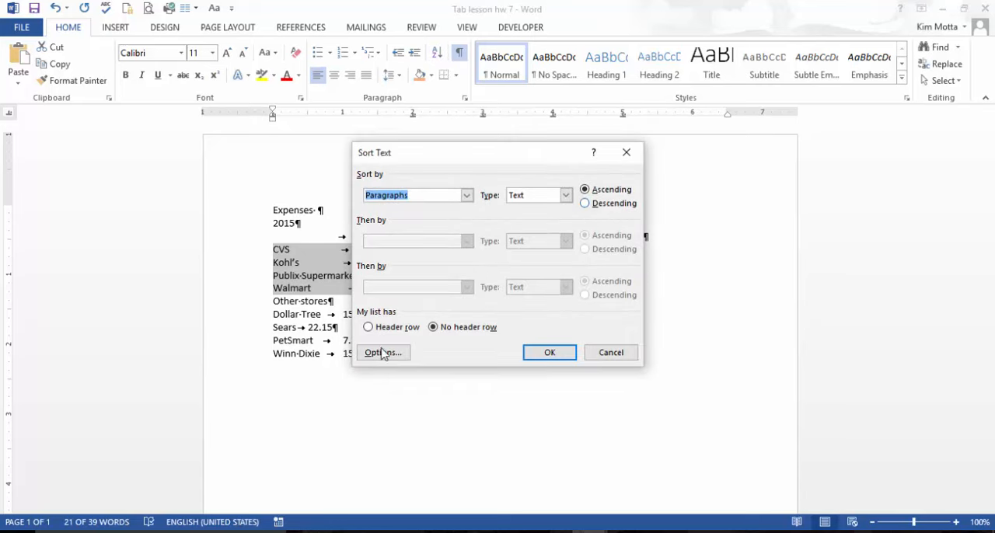
pyautogui.click(545, 353)
pyautogui.click(437, 52)
pyautogui.click(585, 205)
pyautogui.click(559, 353)
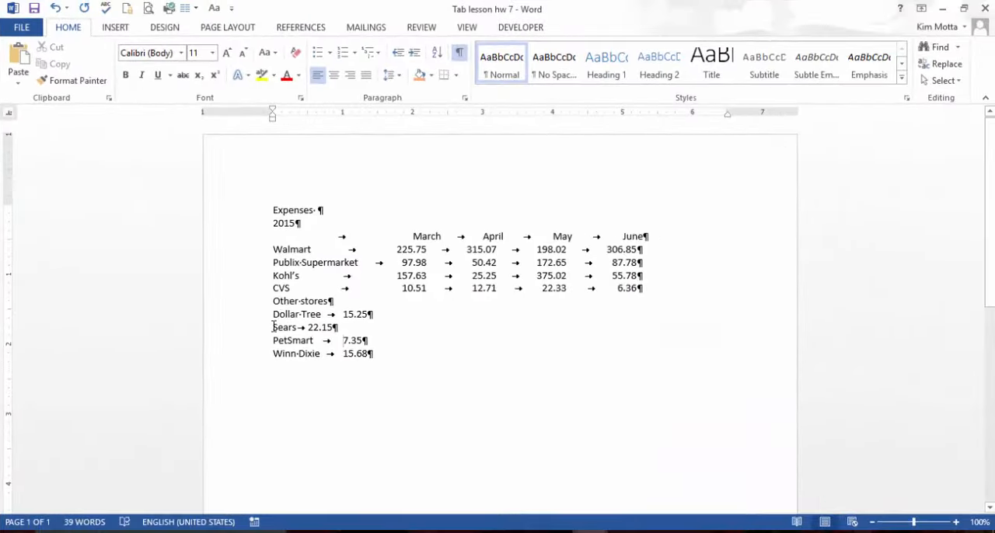
# - Set a decimal tab stop at 6 inches with dot leader 2 for the lines from Dollar Tree to Winn Dixie
pyautogui.moveTo(273, 314); pyautogui.dragTo(372, 356)
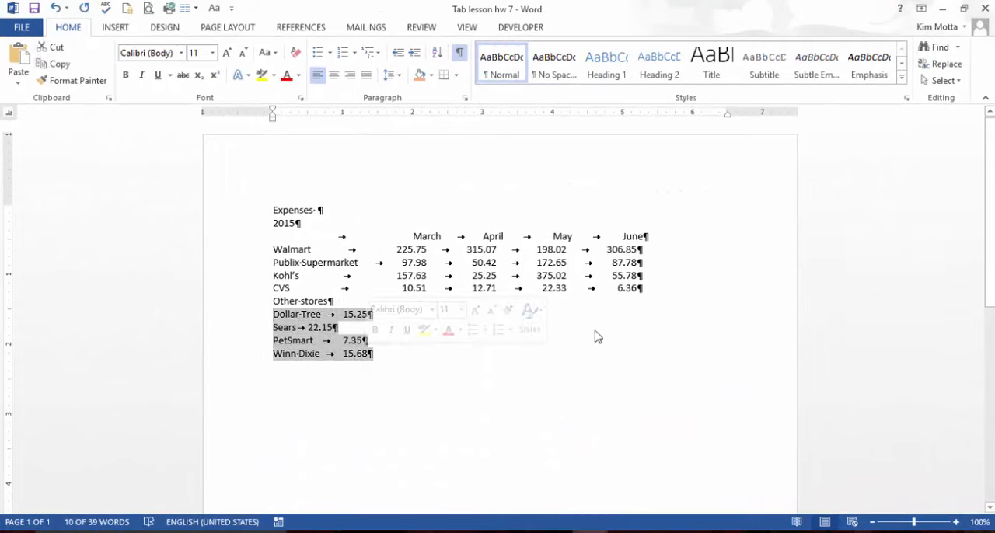
pyautogui.click(464, 98)
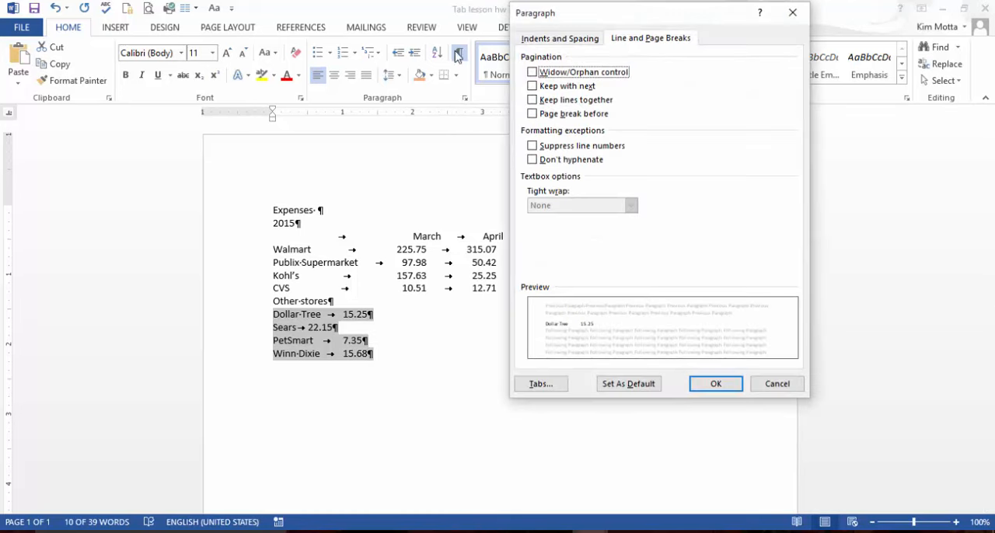
pyautogui.click(542, 384)
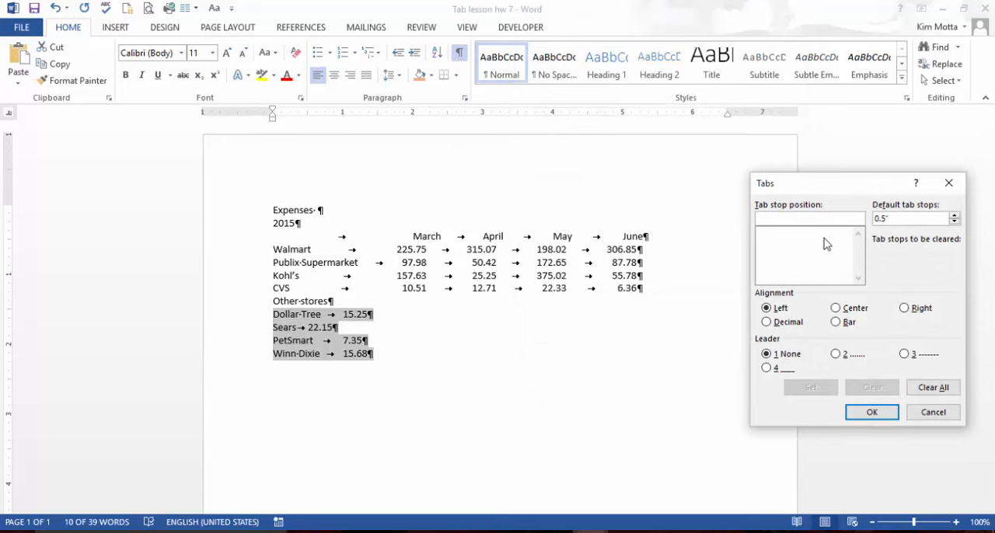
pyautogui.write('6')
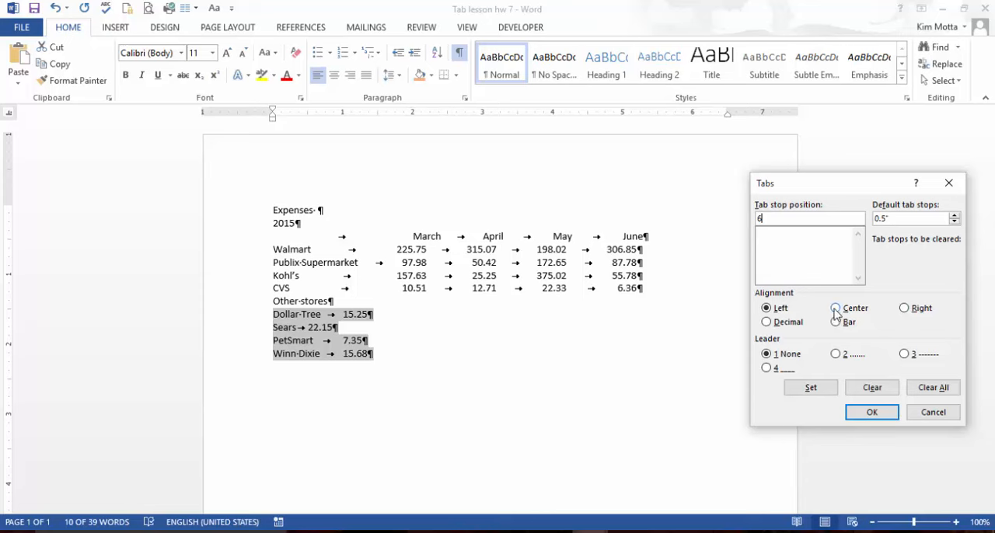
pyautogui.click(767, 322)
pyautogui.click(836, 354)
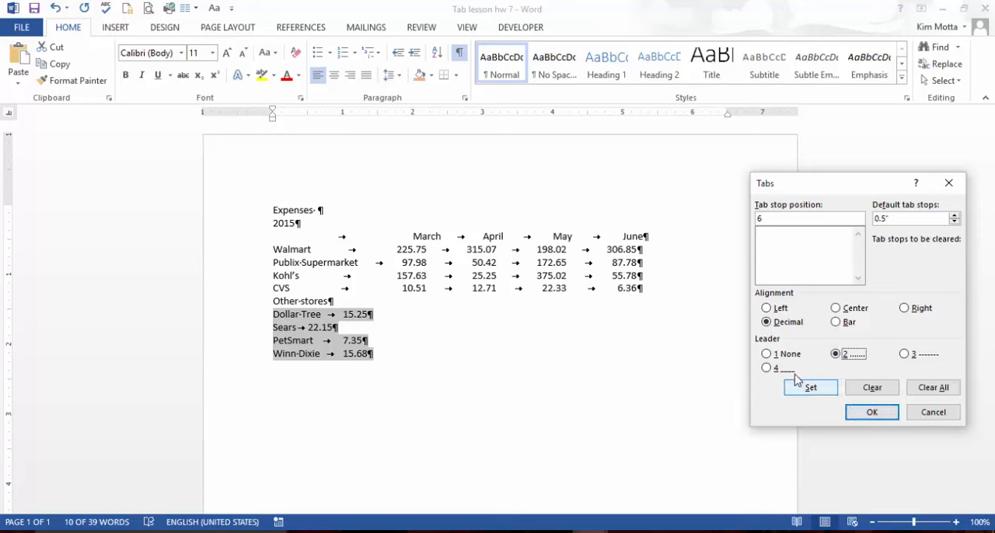
pyautogui.click(824, 397)
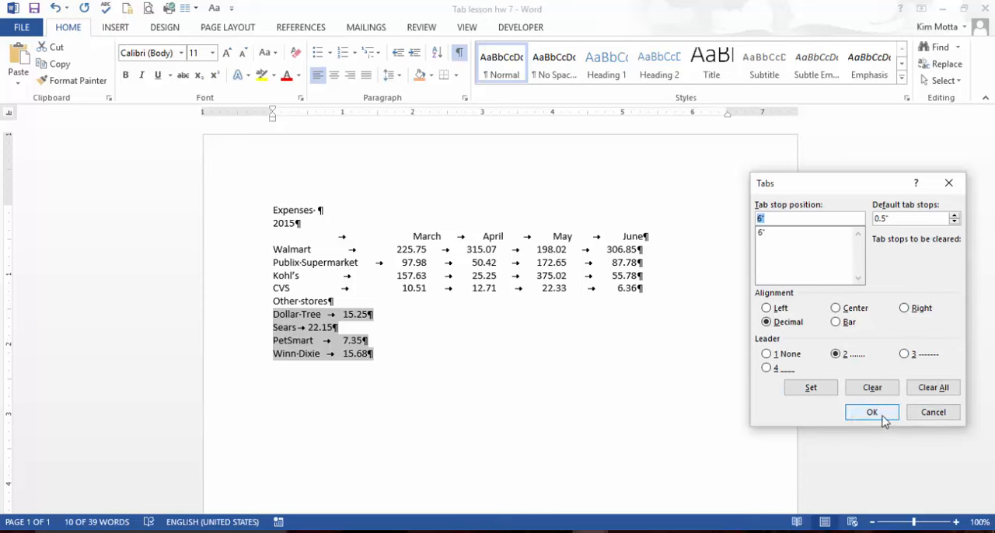
pyautogui.click(883, 421)
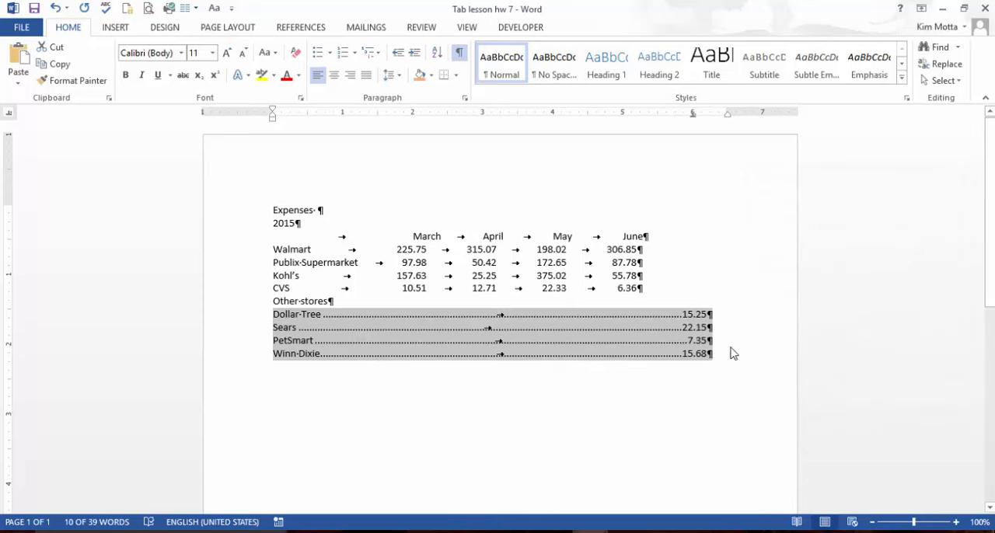
# - Hide the formatting marks and clear all formatting from the March to June heading line
pyautogui.click(731, 351)
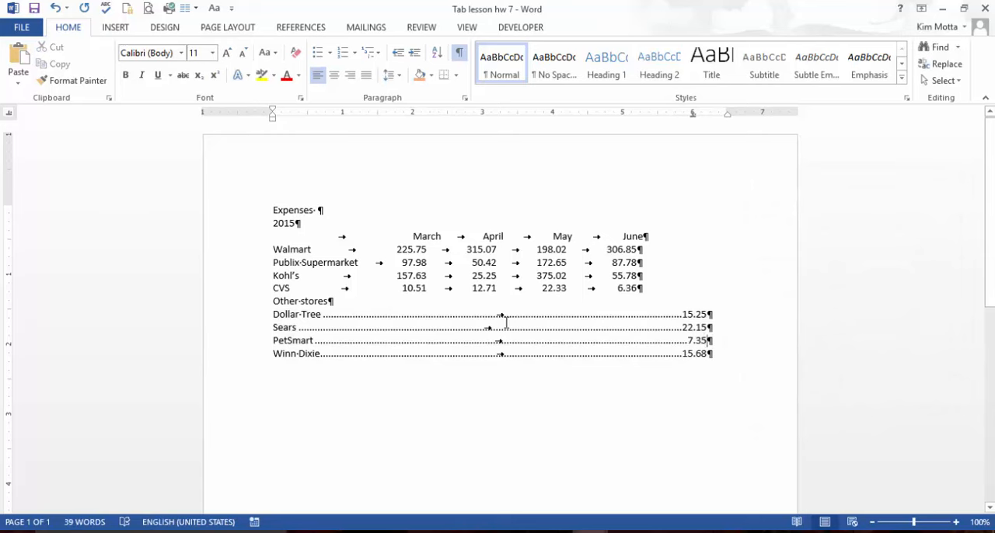
pyautogui.click(457, 55)
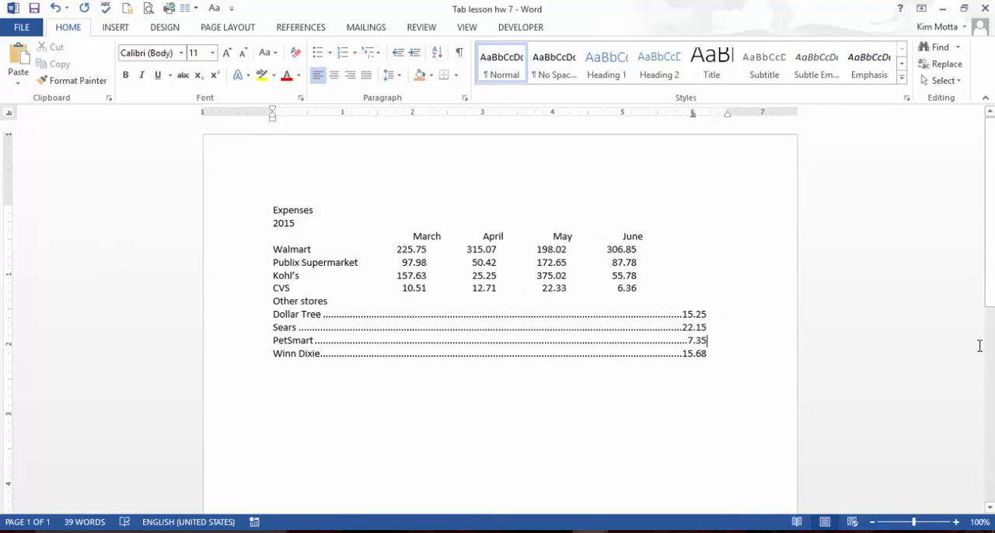
pyautogui.click(642, 234)
pyautogui.moveTo(642, 235); pyautogui.dragTo(410, 235)
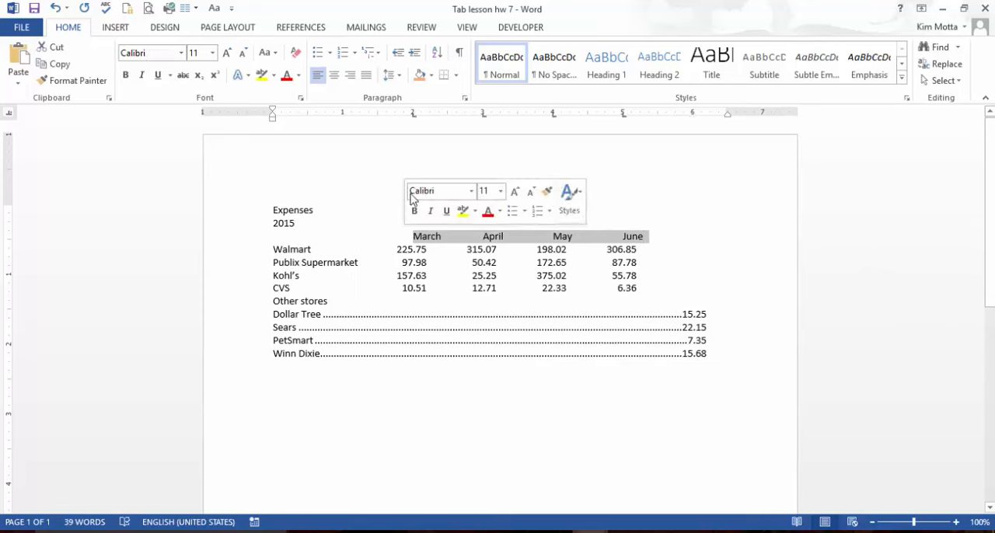
pyautogui.click(296, 53)
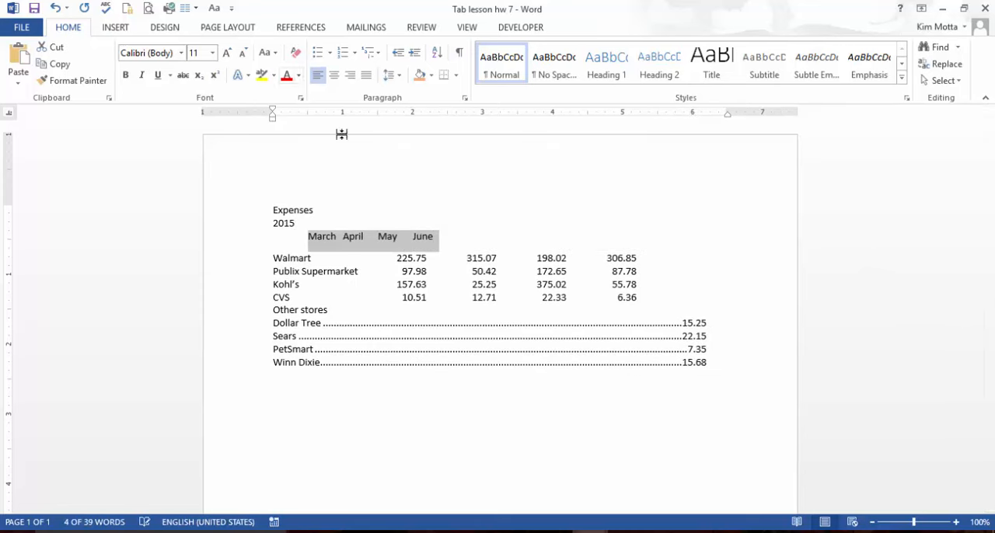
pyautogui.click(465, 99)
pyautogui.click(777, 384)
# - Set centered tab stops at 2, 3, 4 and 5 inches for the month heading line
pyautogui.click(413, 115)
pyautogui.click(483, 116)
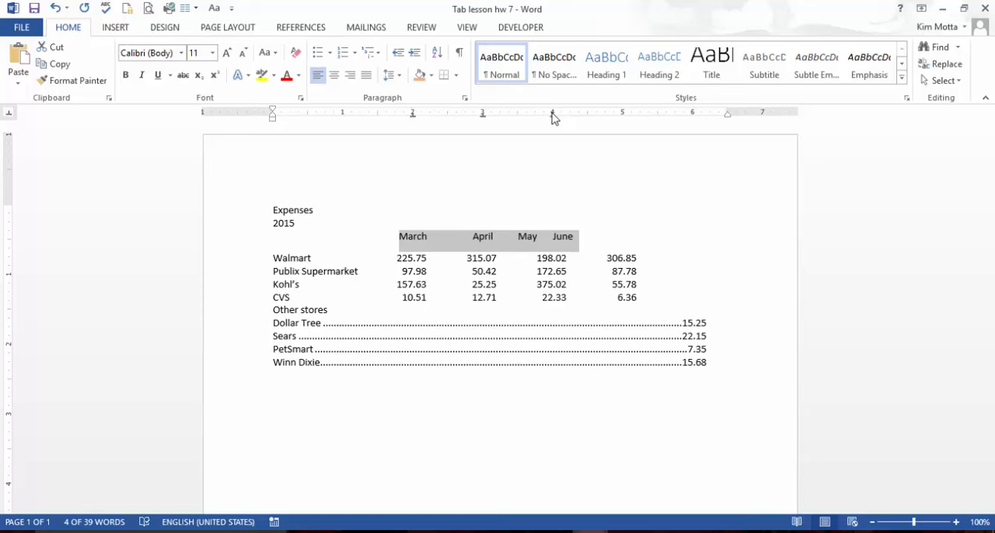
pyautogui.click(554, 116)
pyautogui.click(622, 116)
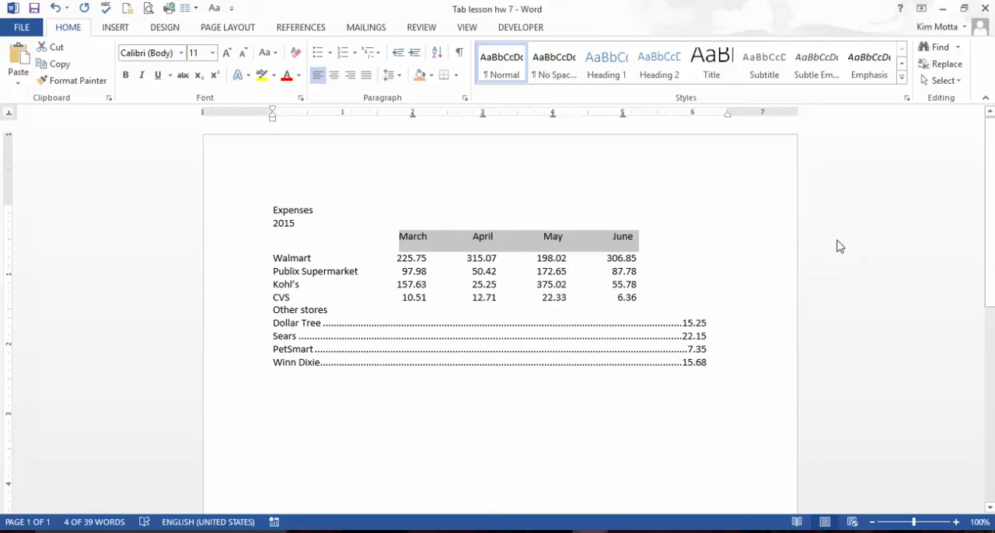
# - Center the Expenses title and format it as 24 pt bold italic
pyautogui.click(310, 211)
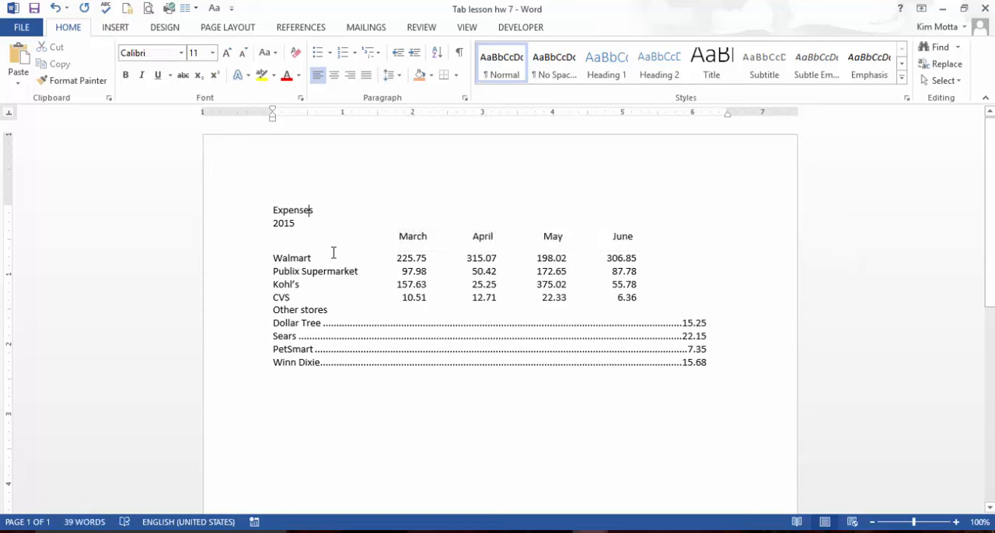
pyautogui.click(339, 76)
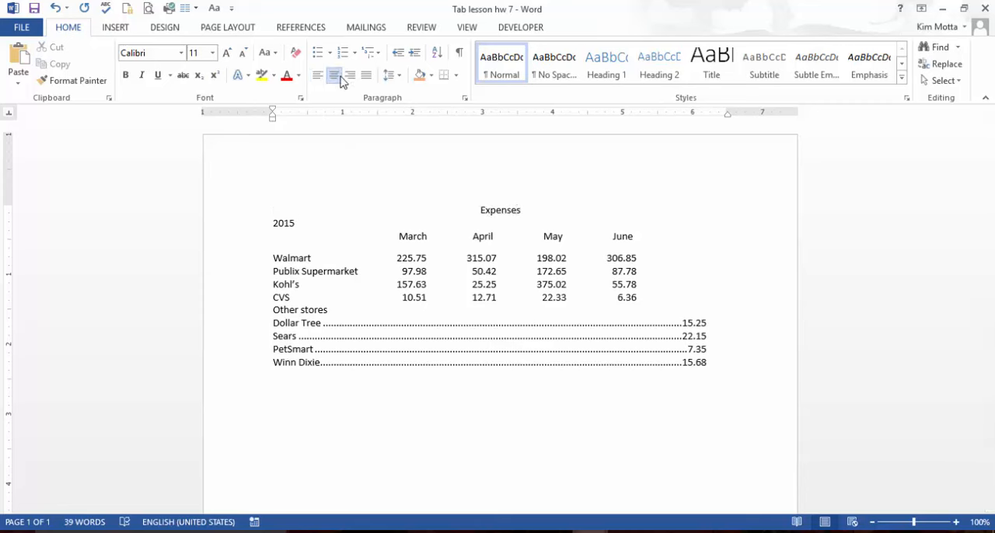
pyautogui.click(212, 53)
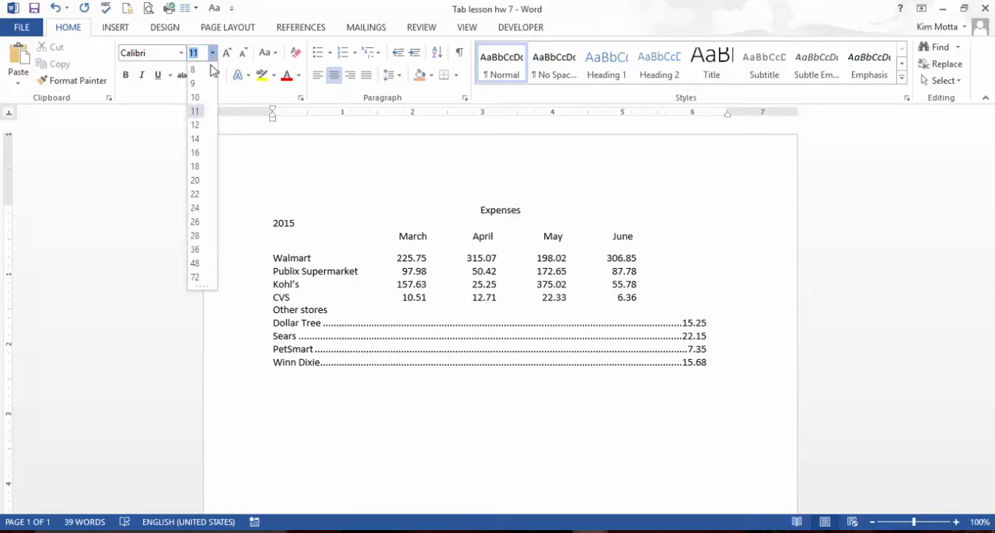
pyautogui.click(195, 213)
pyautogui.click(126, 76)
pyautogui.click(142, 76)
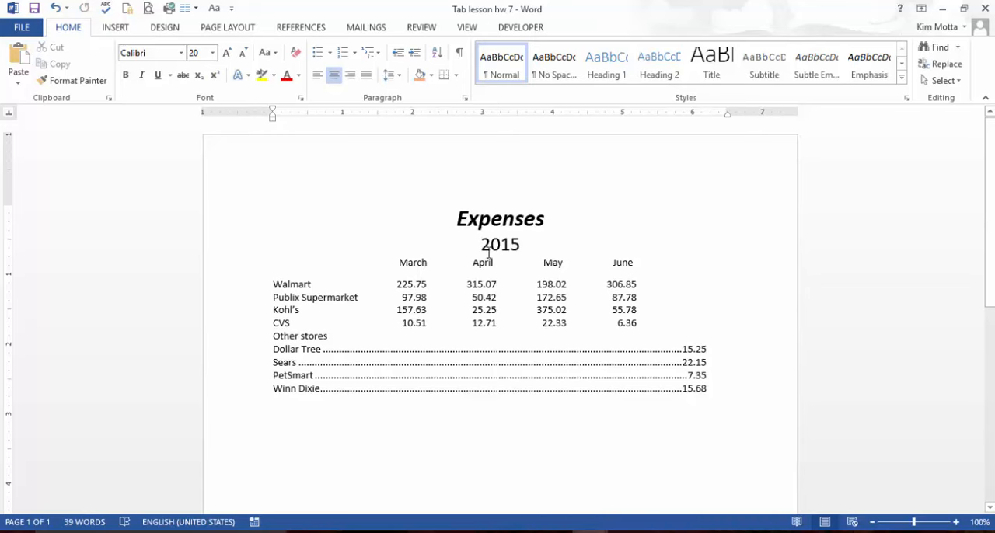
# - Set the paragraph spacing after to 12 pt for all lines of the document
pyautogui.moveTo(459, 224); pyautogui.dragTo(758, 393)
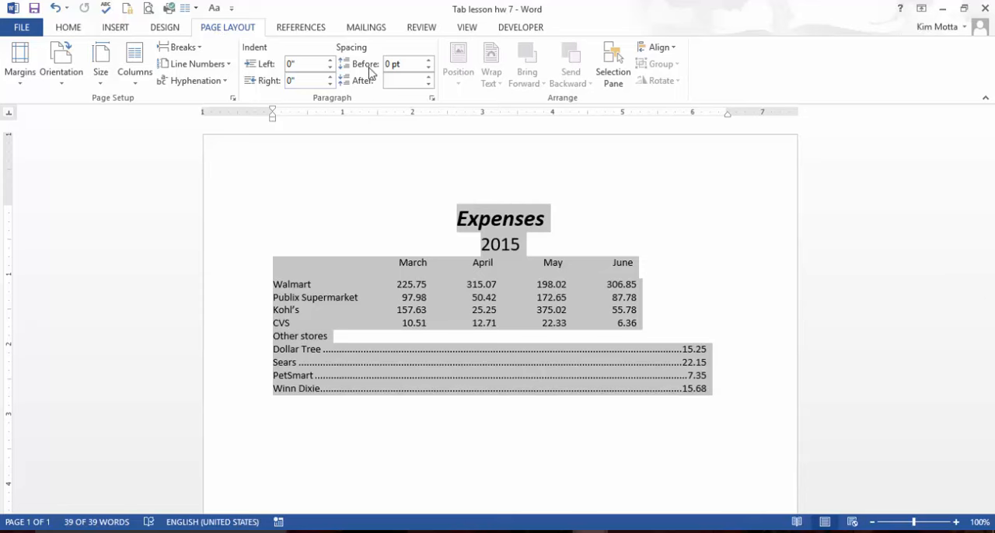
pyautogui.click(428, 79)
pyautogui.click(428, 78)
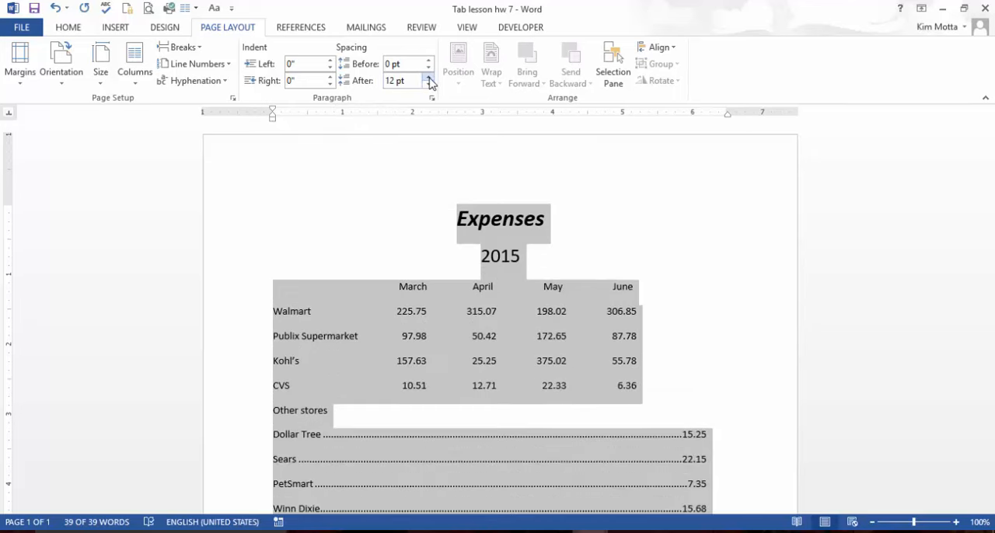
pyautogui.click(674, 259)
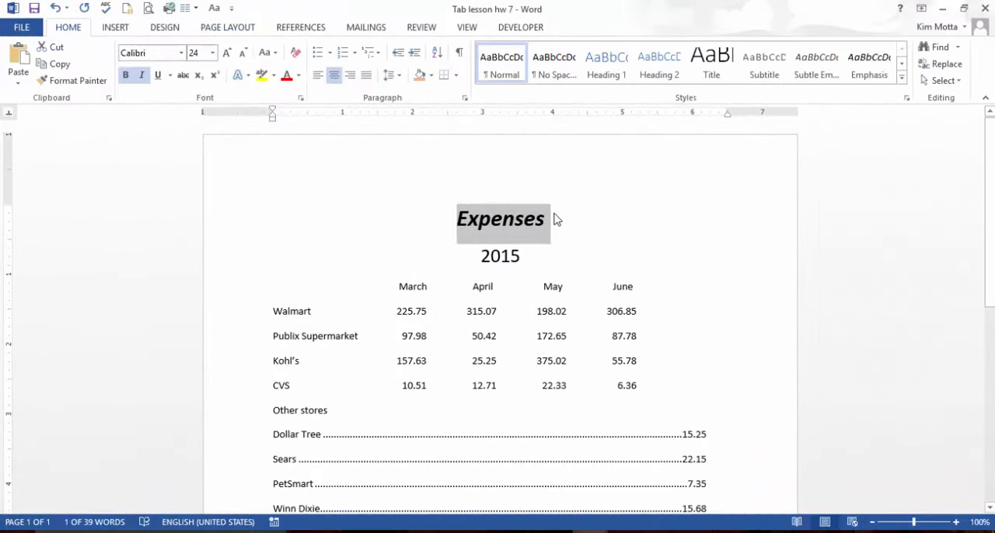
# - Apply light blue paragraph shading to the Expenses title line
pyautogui.click(529, 218)
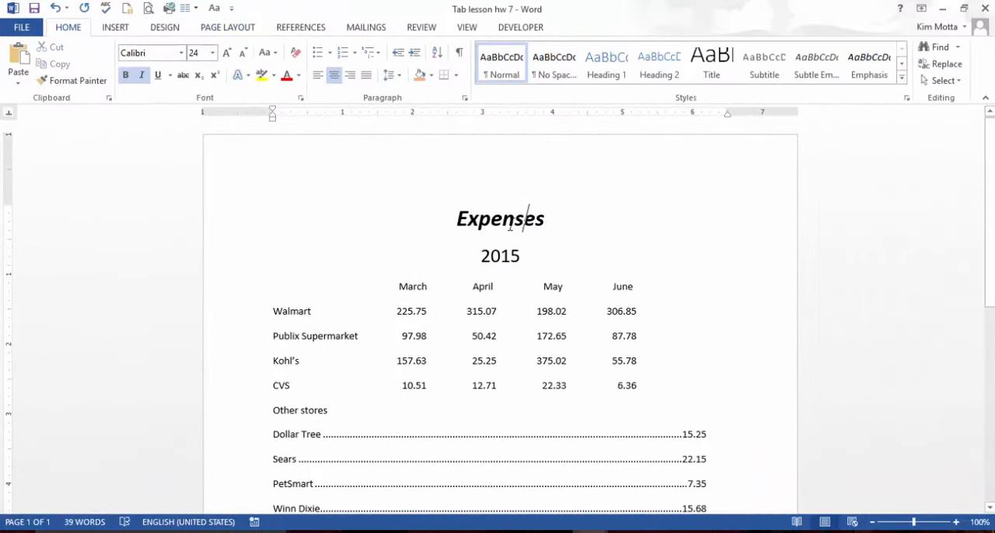
pyautogui.click(431, 75)
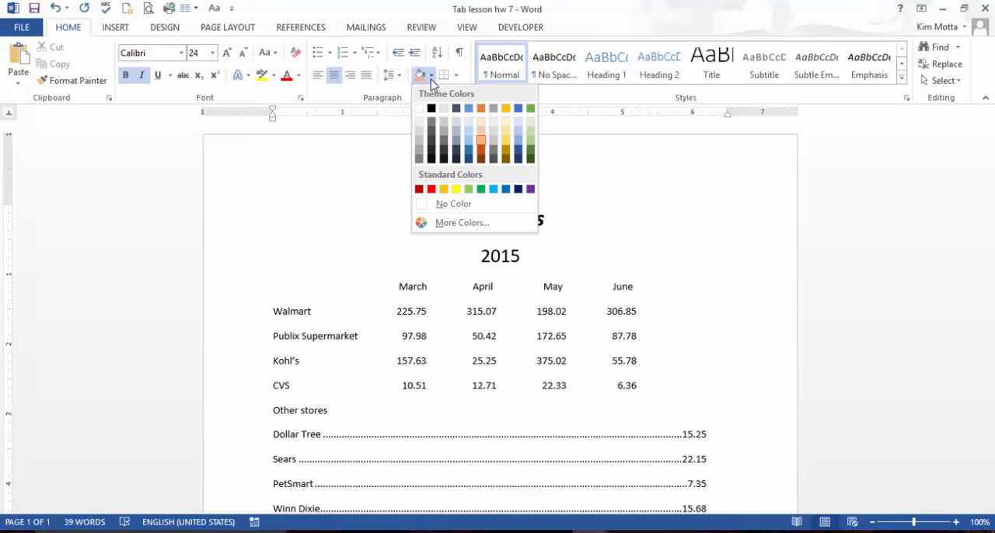
pyautogui.click(469, 144)
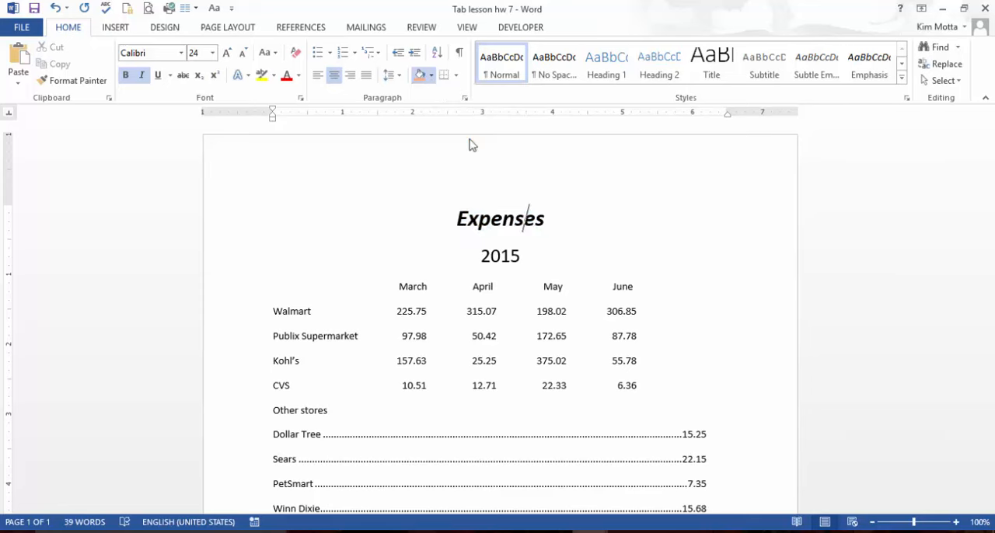
pyautogui.click(613, 260)
pyautogui.click(491, 311)
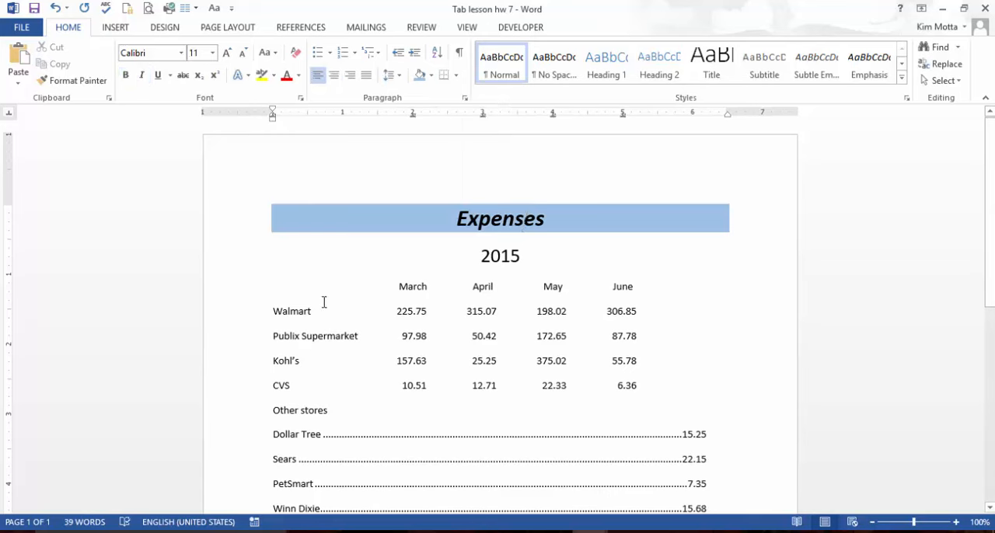
# - Apply a 3-D paragraph border, 2 ¼ pt wide in dark blue-gray, around the lines from the month headings through CVS
pyautogui.moveTo(289, 300); pyautogui.dragTo(642, 388)
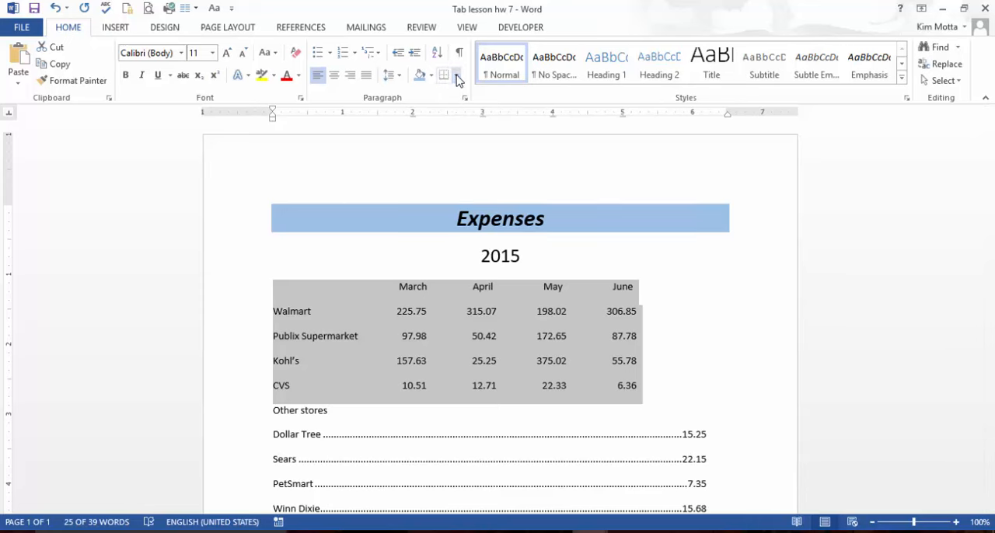
pyautogui.click(455, 76)
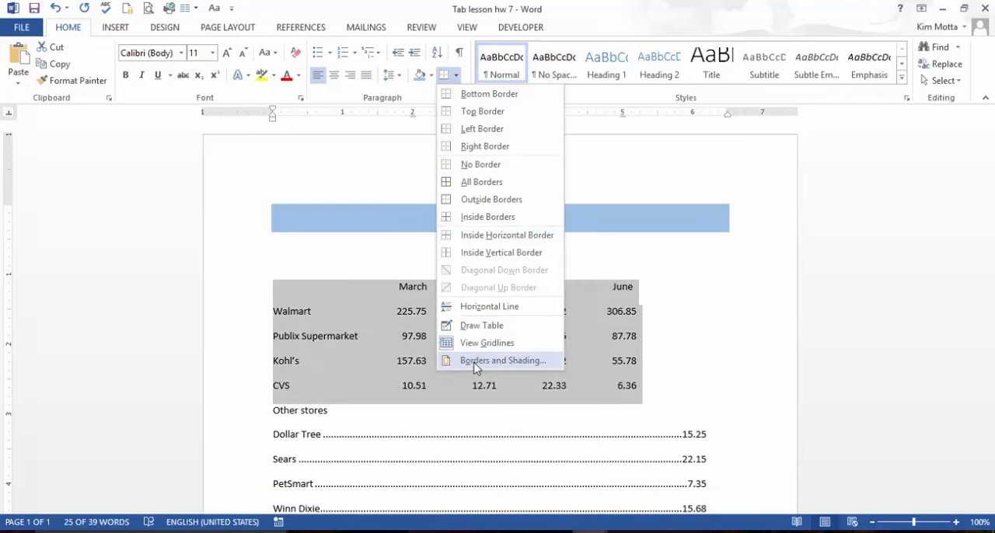
pyautogui.click(476, 366)
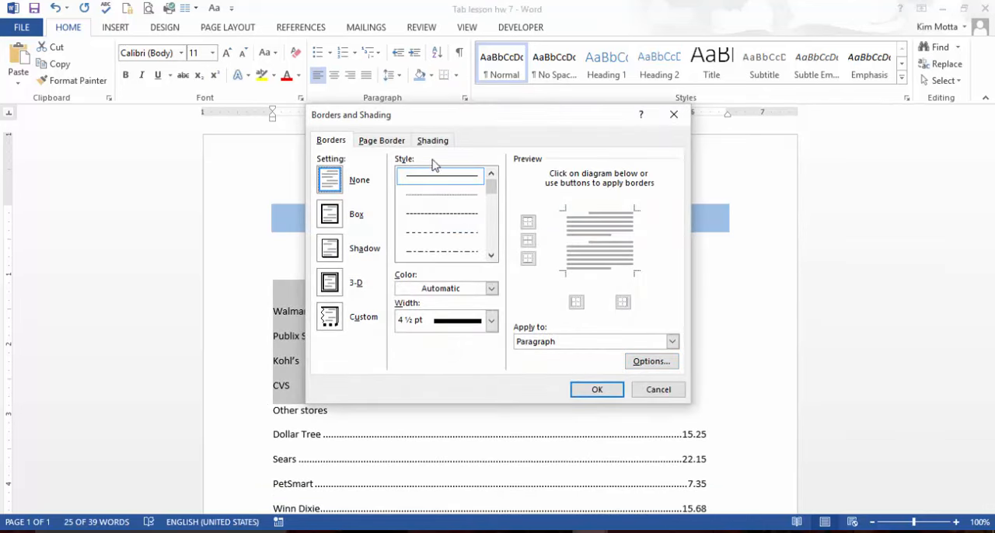
pyautogui.click(332, 285)
pyautogui.click(491, 321)
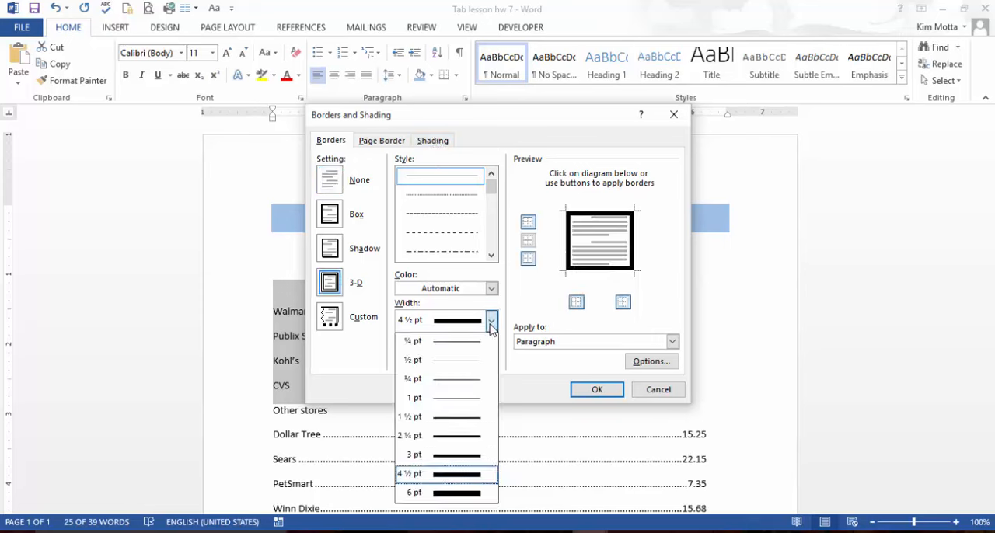
pyautogui.click(466, 439)
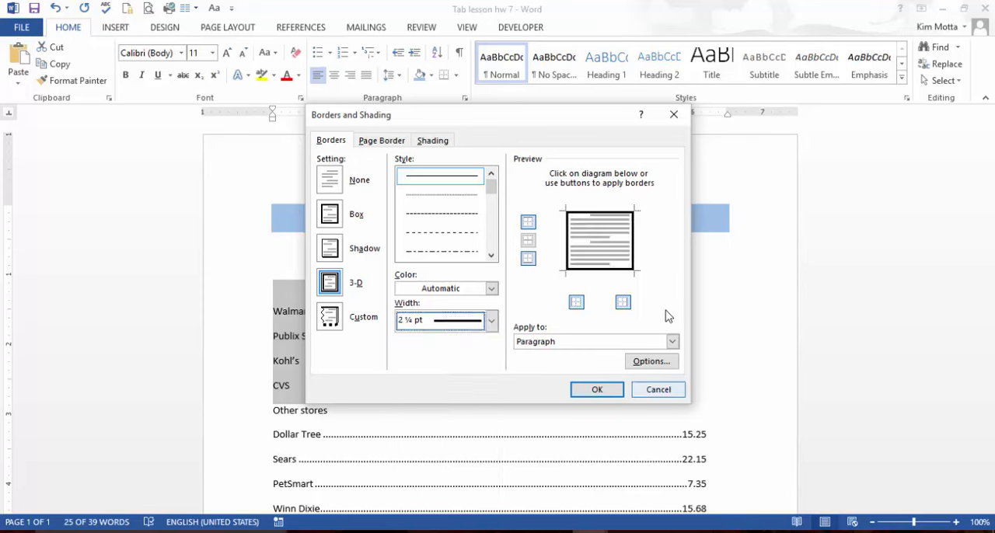
pyautogui.click(491, 288)
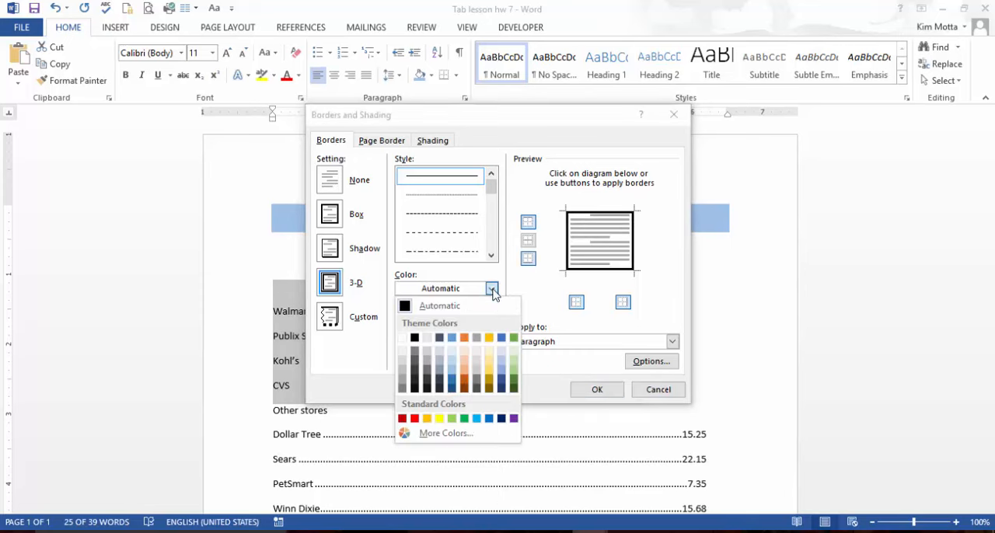
pyautogui.click(439, 338)
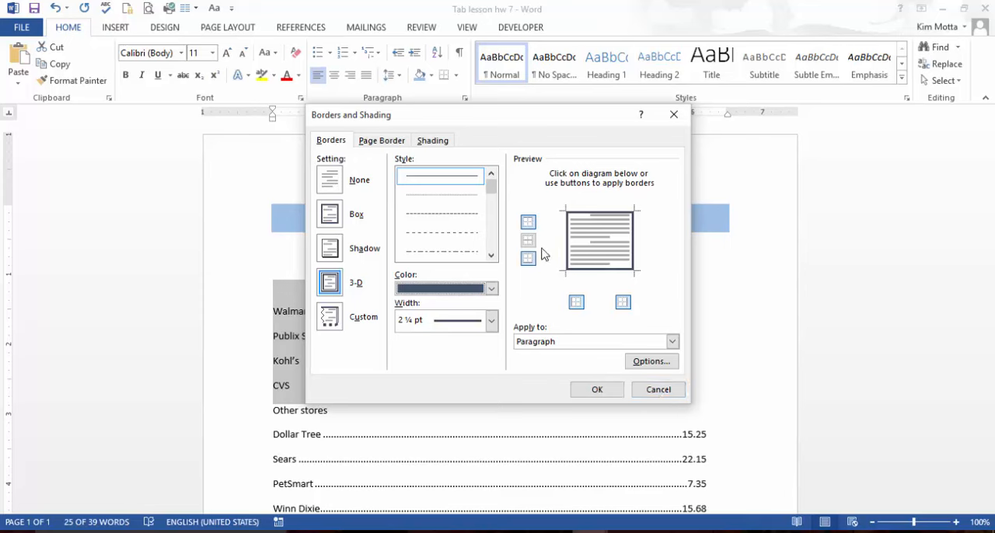
pyautogui.click(597, 390)
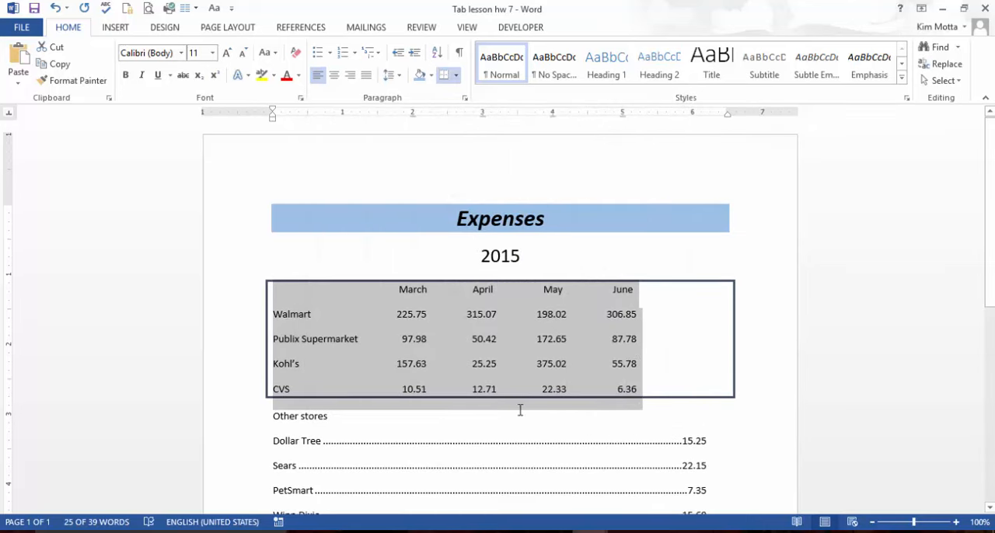
# - Change the border around the monthly expenses block to the Shadow setting and add horizontal lines between its paragraphs
pyautogui.click(458, 76)
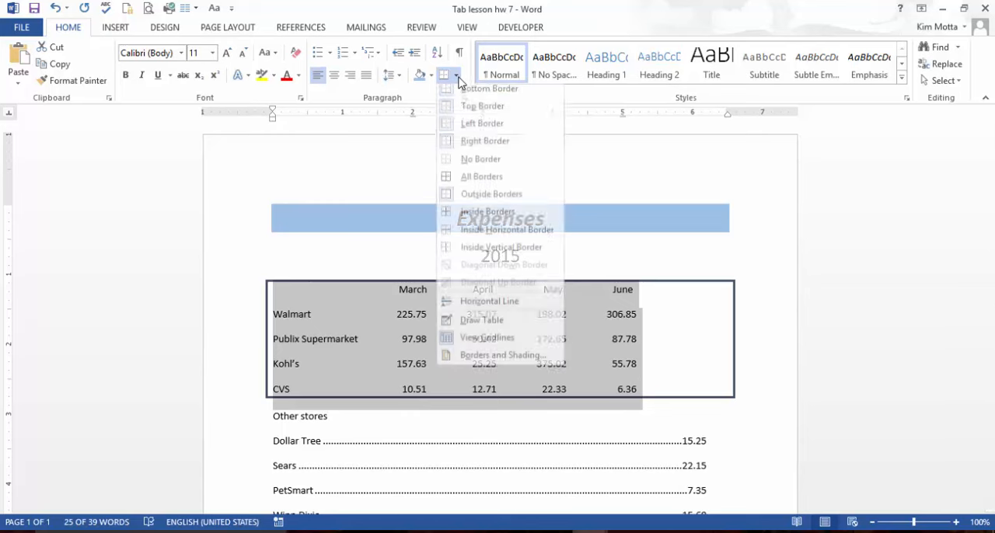
pyautogui.click(464, 361)
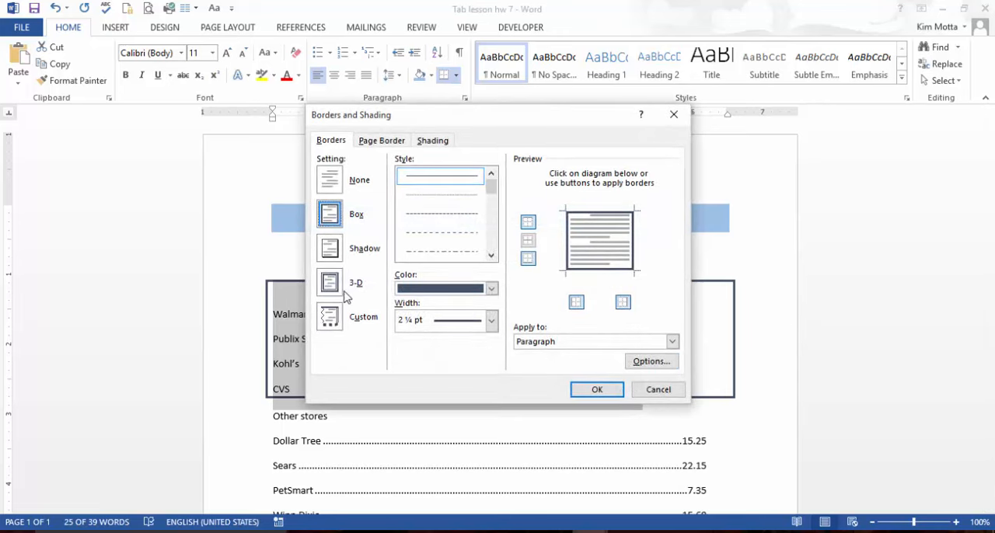
pyautogui.click(339, 255)
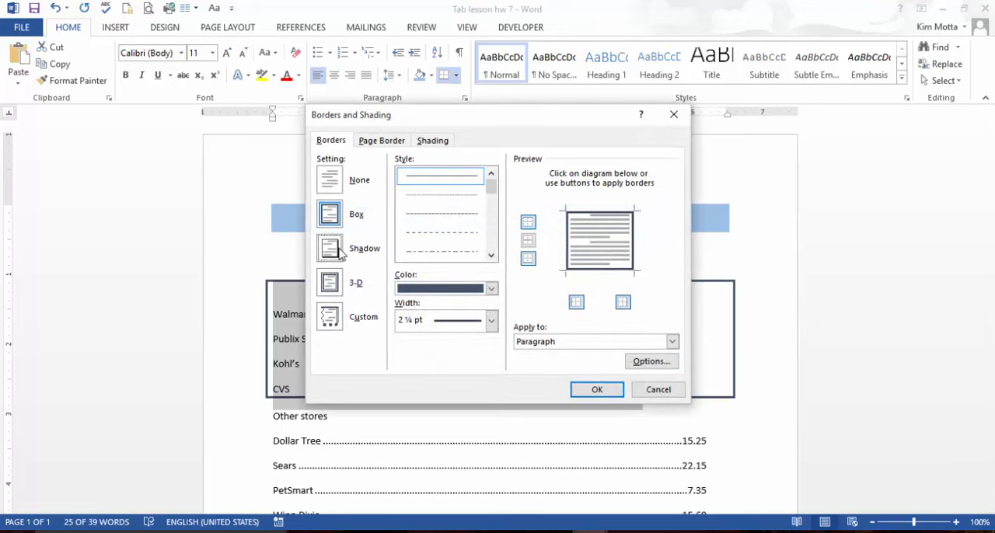
pyautogui.click(528, 242)
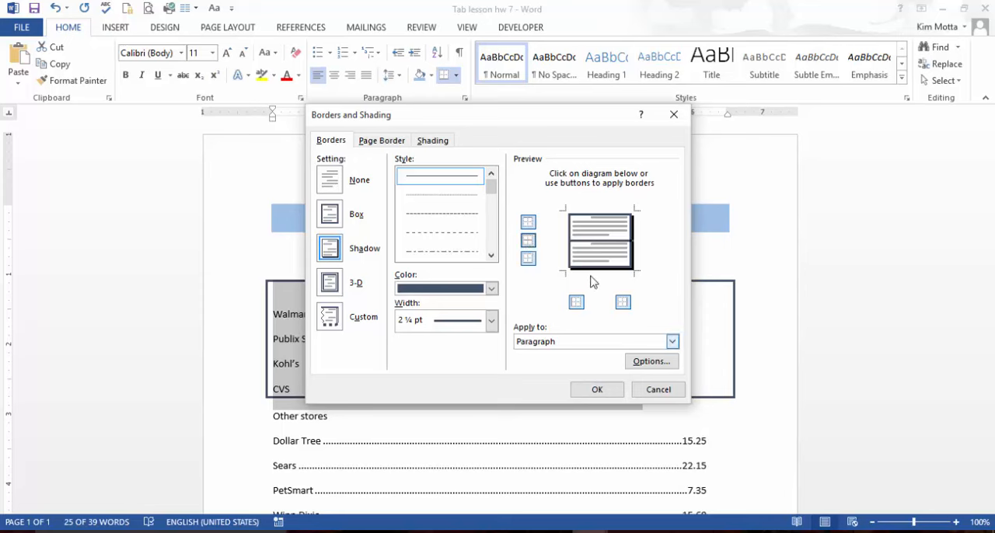
pyautogui.click(596, 391)
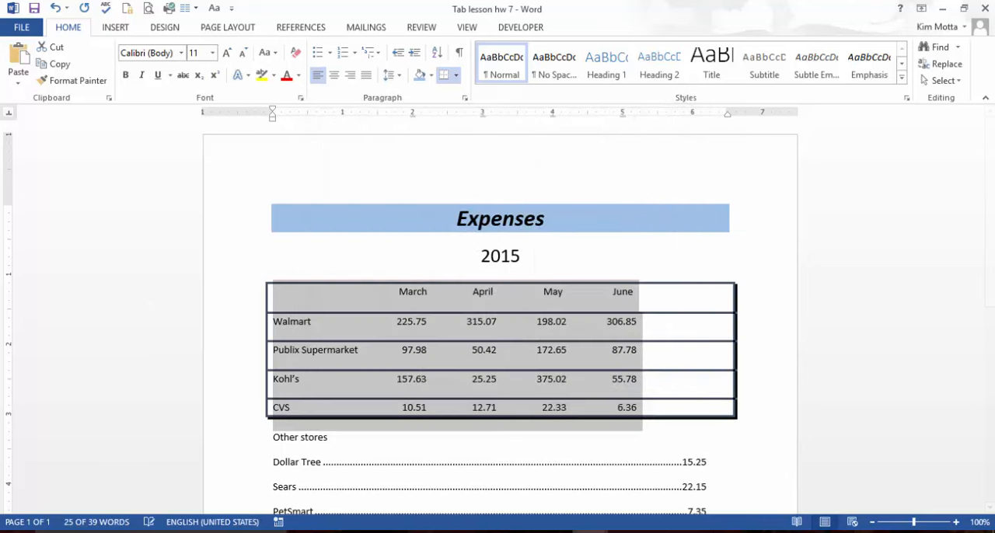